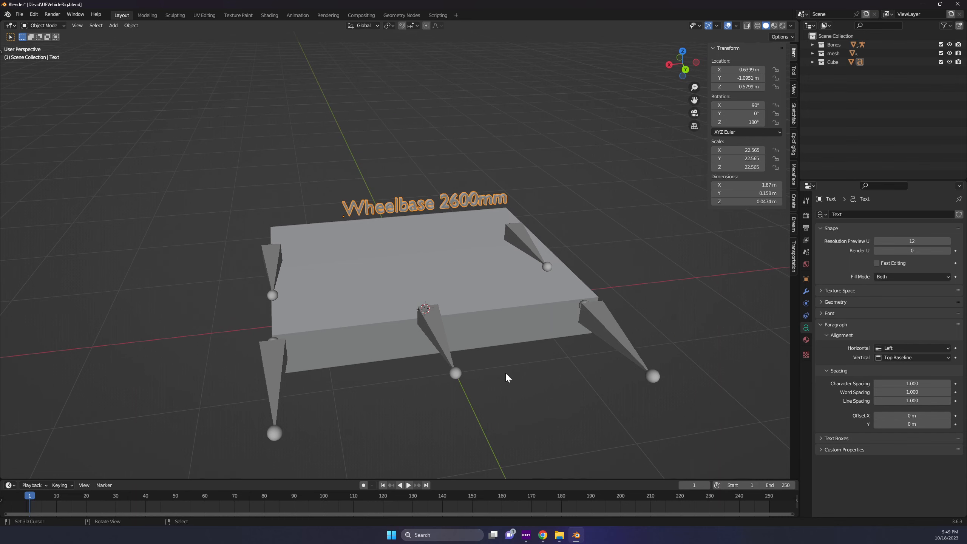
Unhide the four wheel meshes and the root body mesh in the mesh collection.
{"action": "right_click", "coordinate": [505, 374]}
{"action": "middle_click_drag", "start_coordinate": [413, 295], "coordinate": [450, 245]}
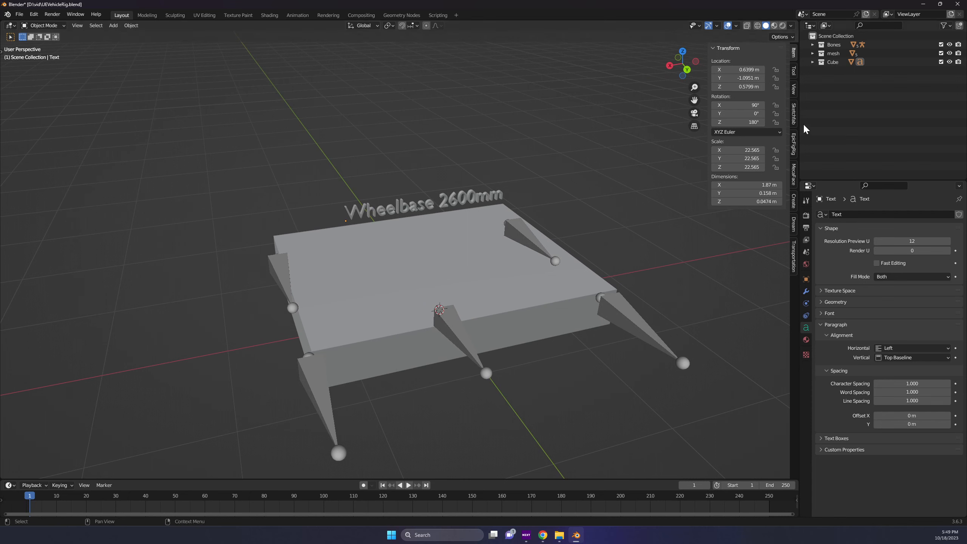
{"action": "left_click", "coordinate": [812, 53]}
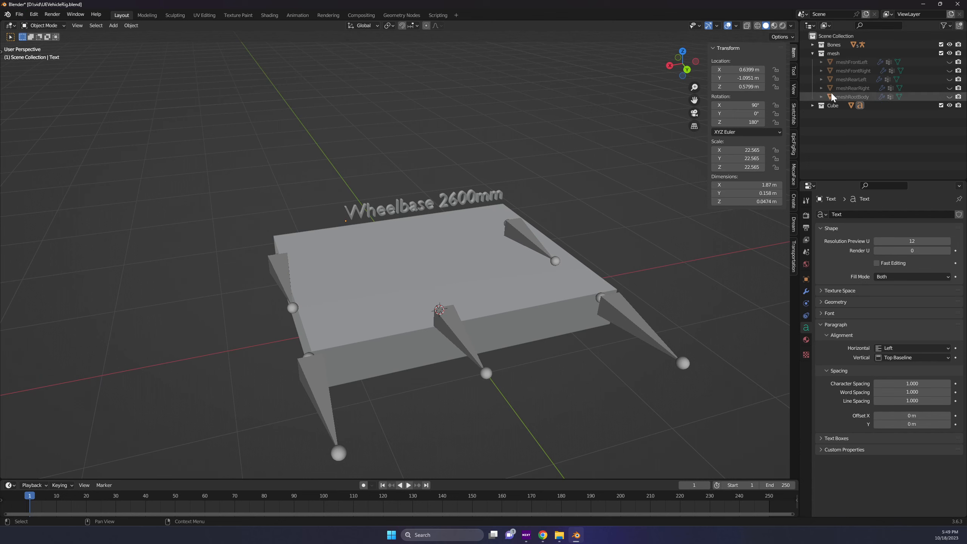
{"action": "left_click", "coordinate": [949, 62]}
{"action": "left_click", "coordinate": [950, 71]}
{"action": "left_click", "coordinate": [949, 79]}
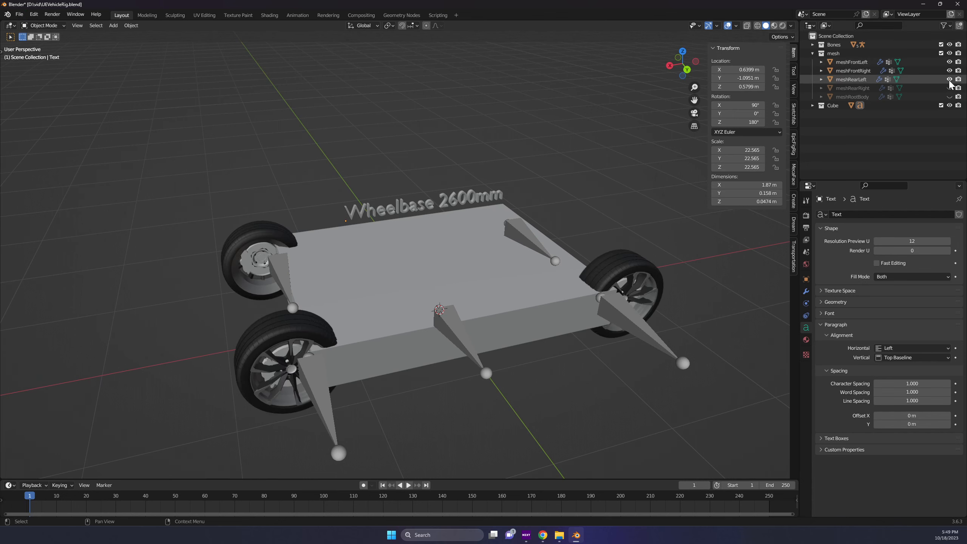
{"action": "left_click", "coordinate": [949, 88]}
{"action": "left_click", "coordinate": [949, 97]}
{"action": "middle_click_drag", "start_coordinate": [548, 364], "coordinate": [414, 269]}
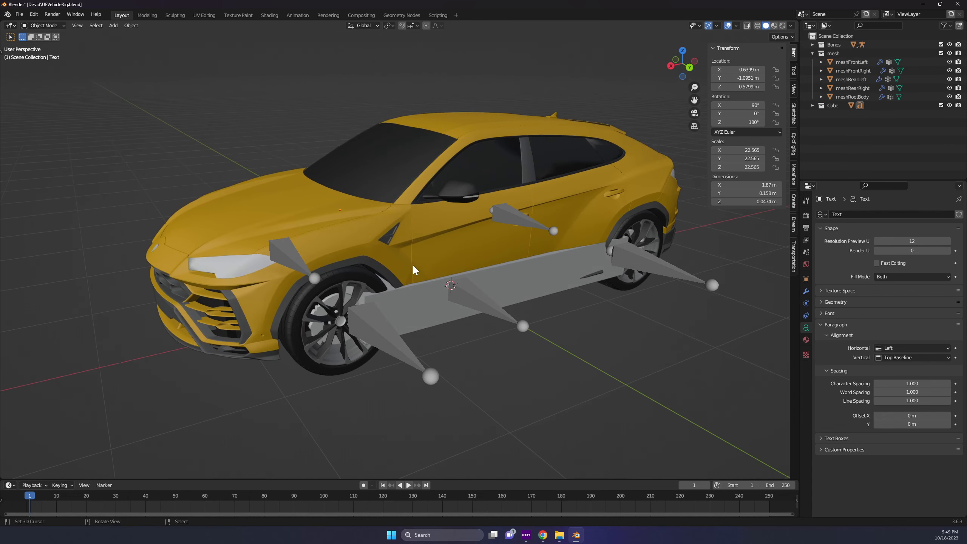
{"action": "mouse_move", "coordinate": [488, 383]}
{"action": "middle_mouse_down", "text": "shift"}
{"action": "mouse_move", "coordinate": [479, 400]}
{"action": "mouse_move", "coordinate": [497, 394]}
{"action": "middle_mouse_up", "text": "shift"}
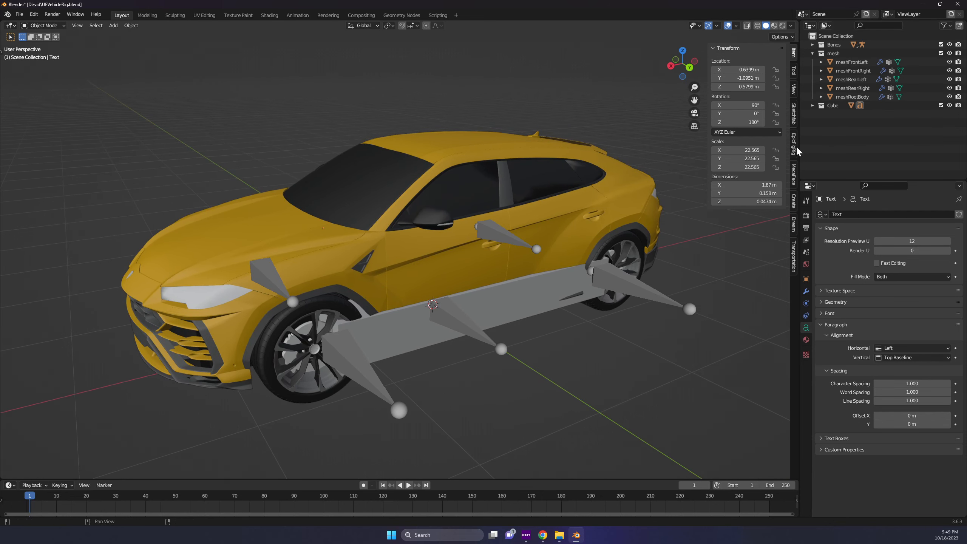
Select each of the five car meshes in turn to check which part of the vehicle it represents.
{"action": "left_click", "coordinate": [863, 96]}
{"action": "left_click", "coordinate": [862, 88]}
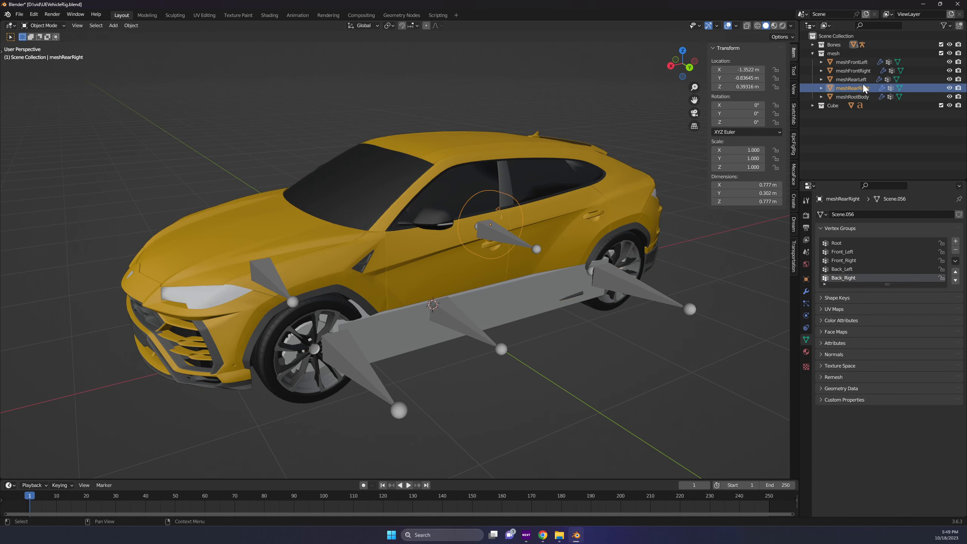
{"action": "left_click", "coordinate": [862, 97]}
{"action": "left_click", "coordinate": [862, 86]}
{"action": "left_click", "coordinate": [862, 79]}
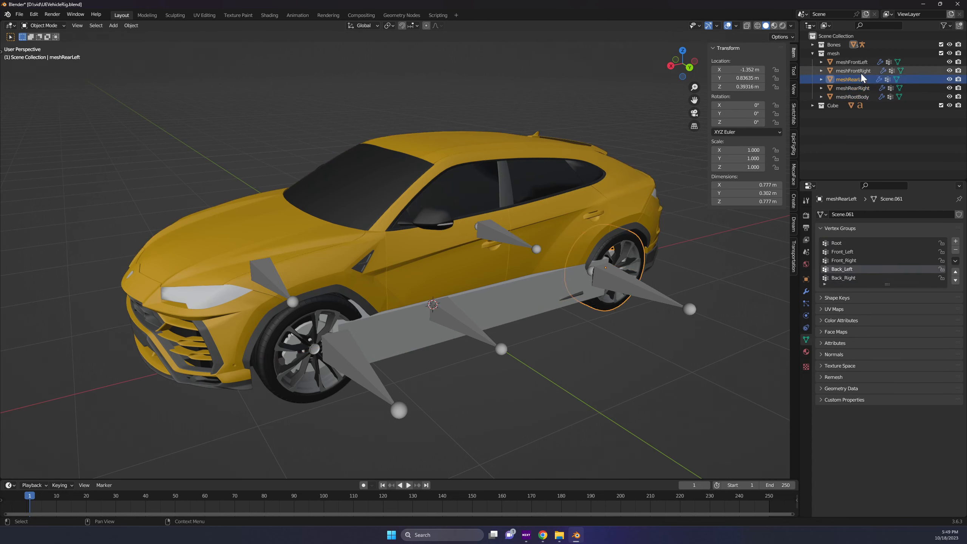
{"action": "left_click", "coordinate": [862, 71]}
{"action": "left_click", "coordinate": [860, 62]}
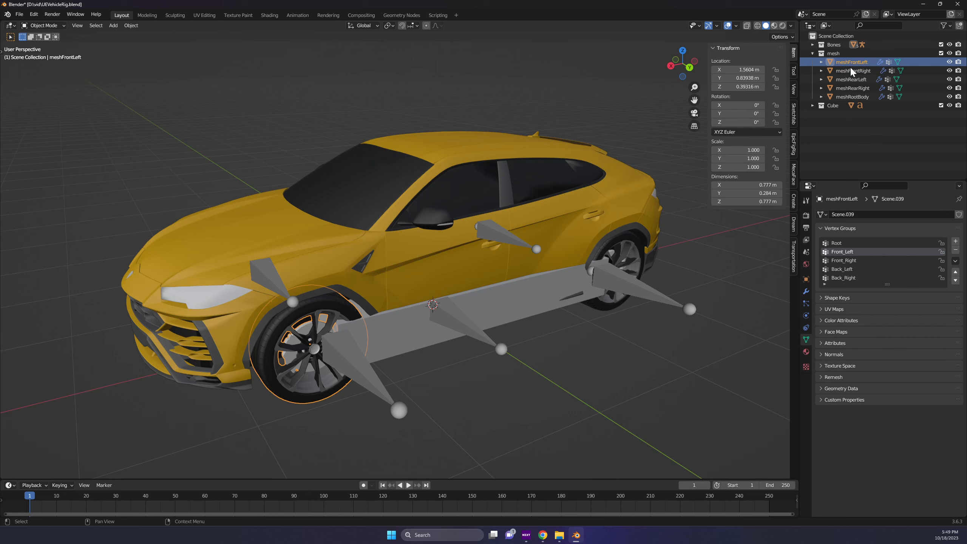
{"action": "middle_click_drag", "start_coordinate": [528, 362], "coordinate": [526, 351], "text": "shift"}
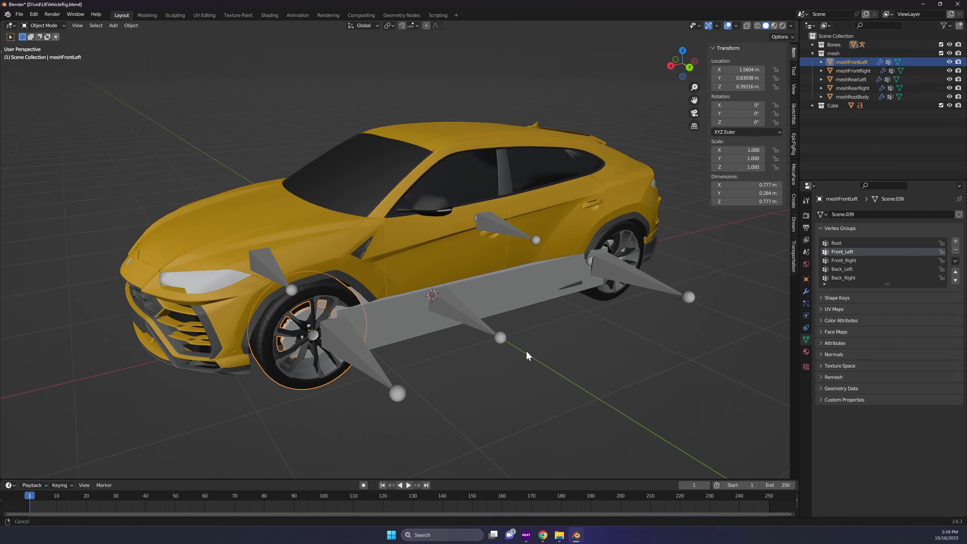
Try moving the car body along the Z axis and rotating it around Z, separately from the wheels.
{"action": "left_click", "coordinate": [417, 252]}
{"action": "key", "text": "g"}
{"action": "key", "text": "z"}
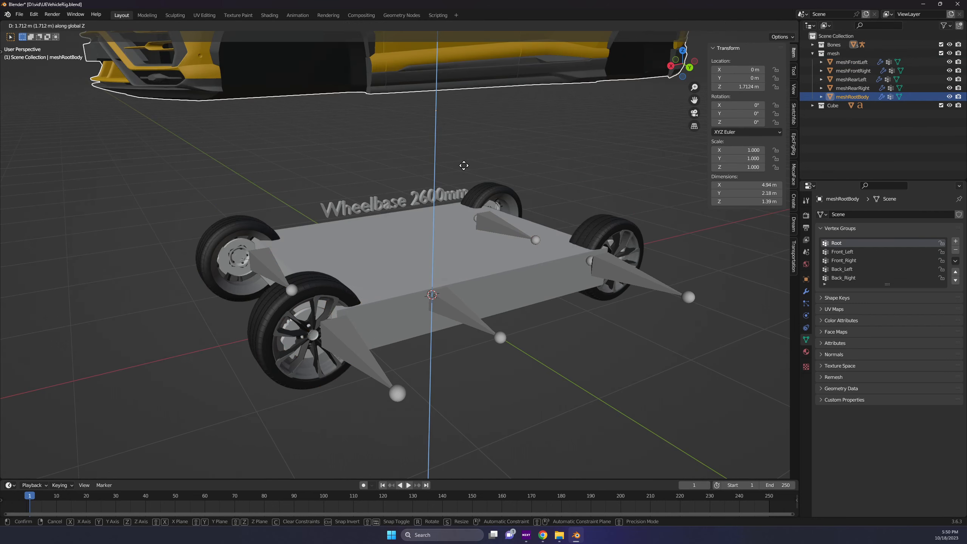
{"action": "right_click", "coordinate": [440, 244]}
{"action": "key", "text": "r"}
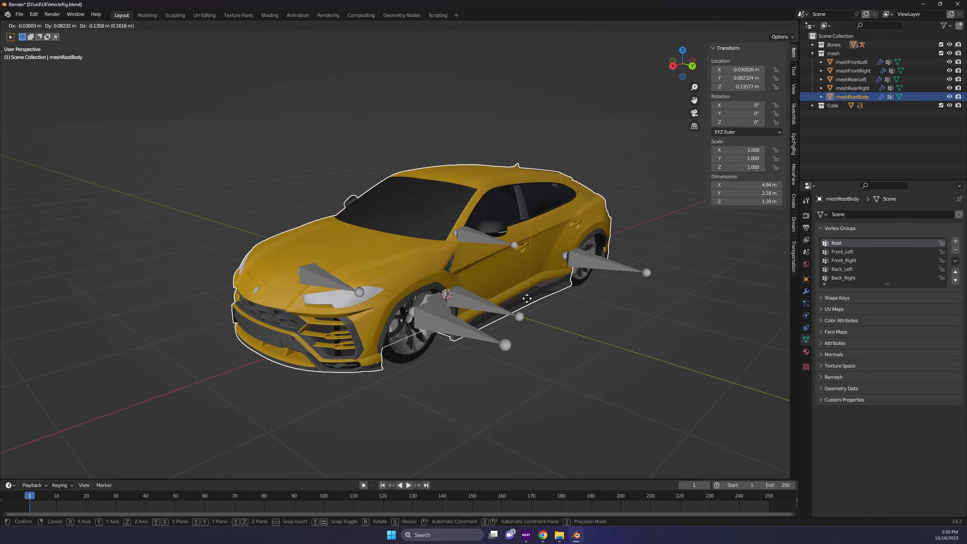
{"action": "key", "text": "z"}
{"action": "right_click", "coordinate": [290, 248]}
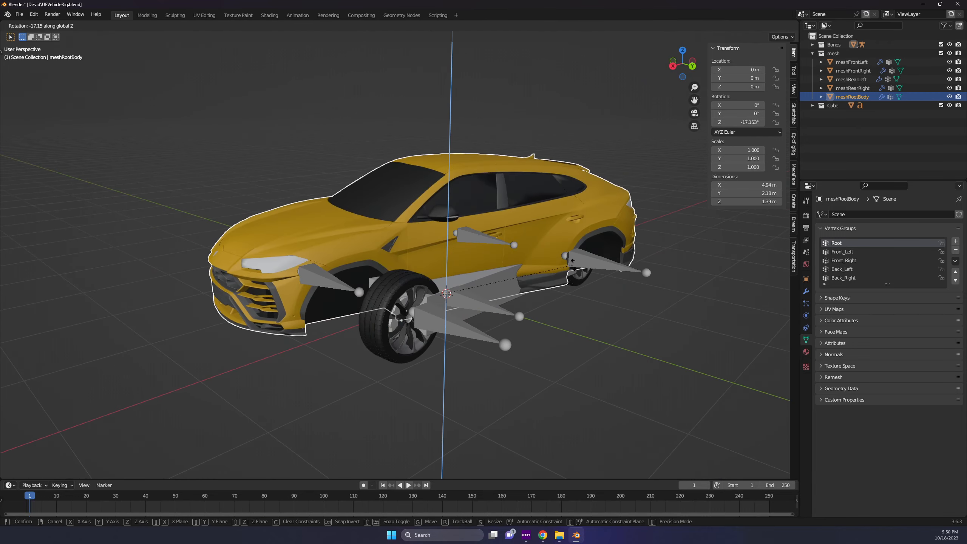
{"action": "key", "text": "g"}
{"action": "key", "text": "z"}
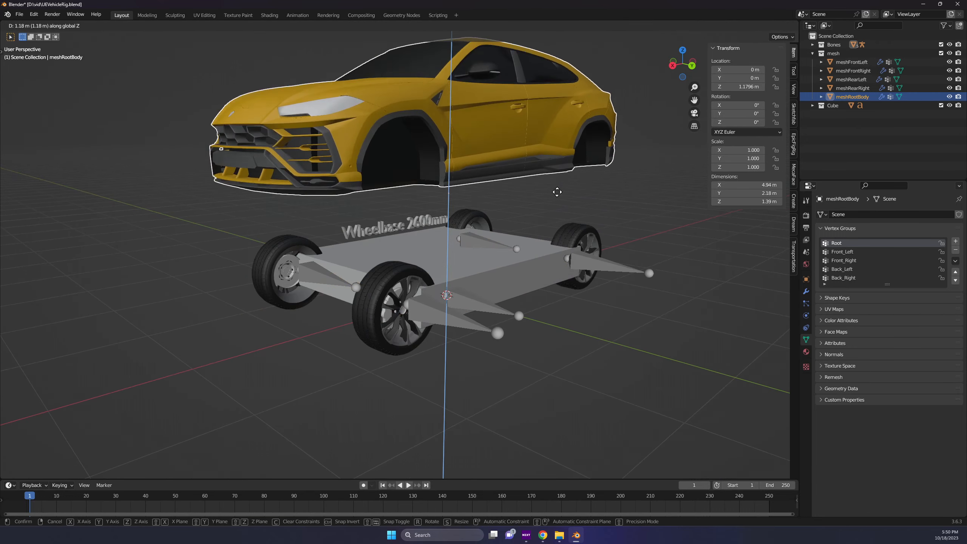
{"action": "right_click", "coordinate": [546, 265]}
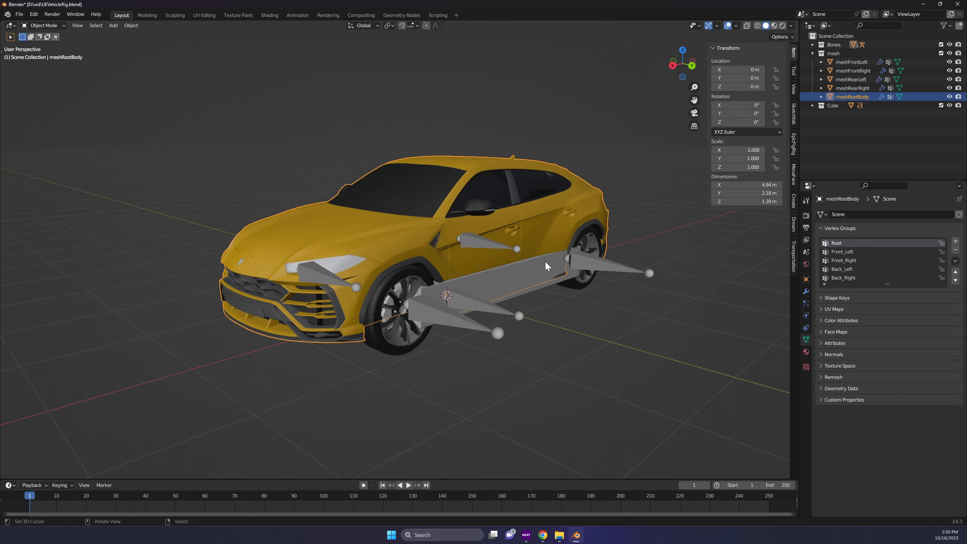
Examine the car body, the wheels and the rig bones from several angles.
{"action": "left_click", "coordinate": [388, 349]}
{"action": "middle_click_drag", "start_coordinate": [394, 371], "coordinate": [457, 371]}
{"action": "middle_click_drag", "start_coordinate": [262, 382], "coordinate": [310, 335]}
{"action": "left_click", "coordinate": [385, 338]}
{"action": "left_click", "coordinate": [175, 274]}
{"action": "middle_click_drag", "start_coordinate": [578, 289], "coordinate": [468, 294]}
{"action": "right_click", "coordinate": [407, 189]}
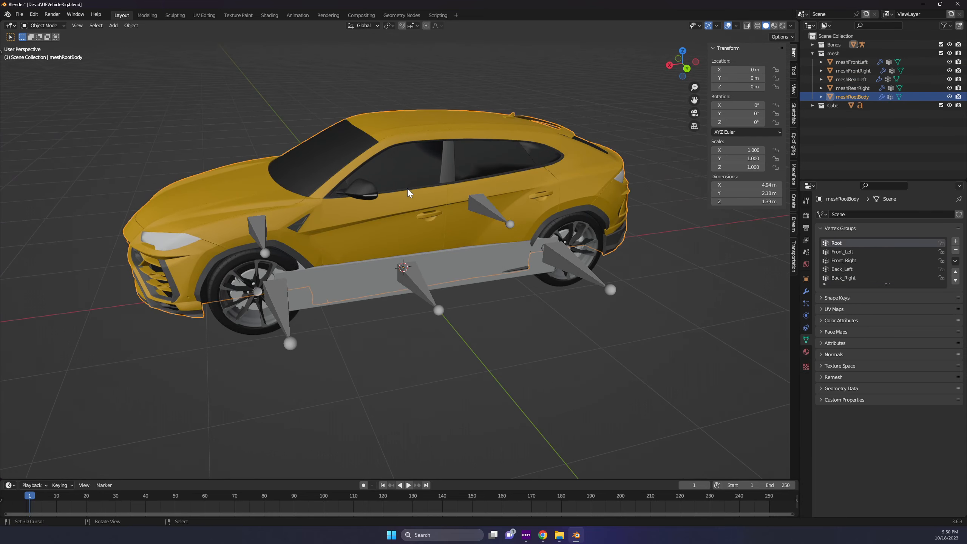
{"action": "middle_click_drag", "start_coordinate": [441, 245], "coordinate": [405, 278]}
Set the front left wheel mesh's origin with Origin to Geometry.
{"action": "right_click", "coordinate": [309, 315]}
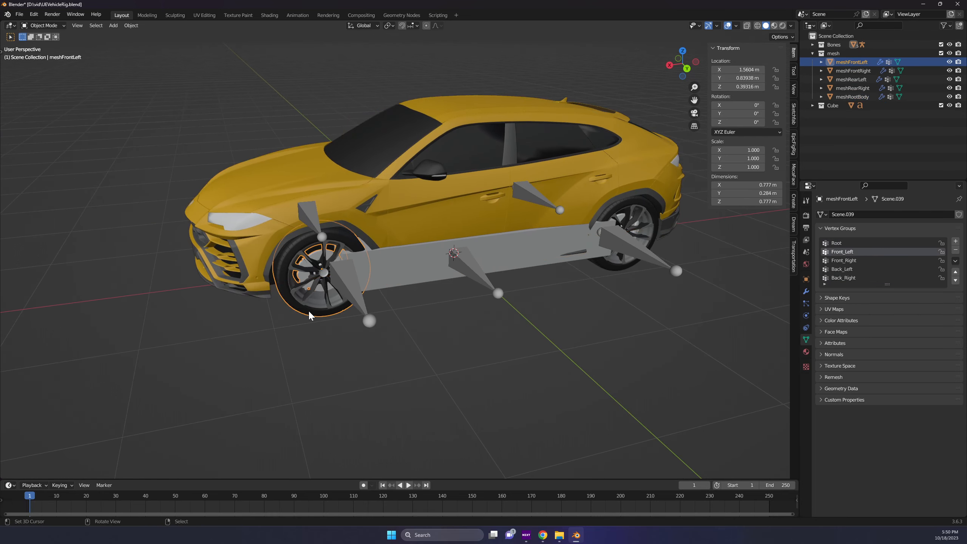
{"action": "middle_click_drag", "start_coordinate": [309, 315], "coordinate": [362, 304]}
{"action": "scroll", "coordinate": [326, 309], "scroll_direction": "up", "scroll_amount": 3}
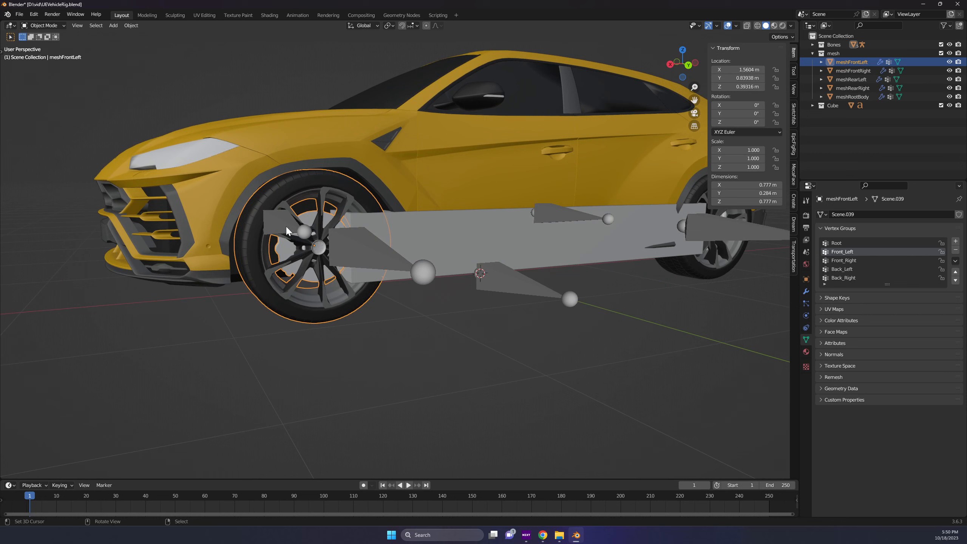
{"action": "left_click", "coordinate": [129, 28]}
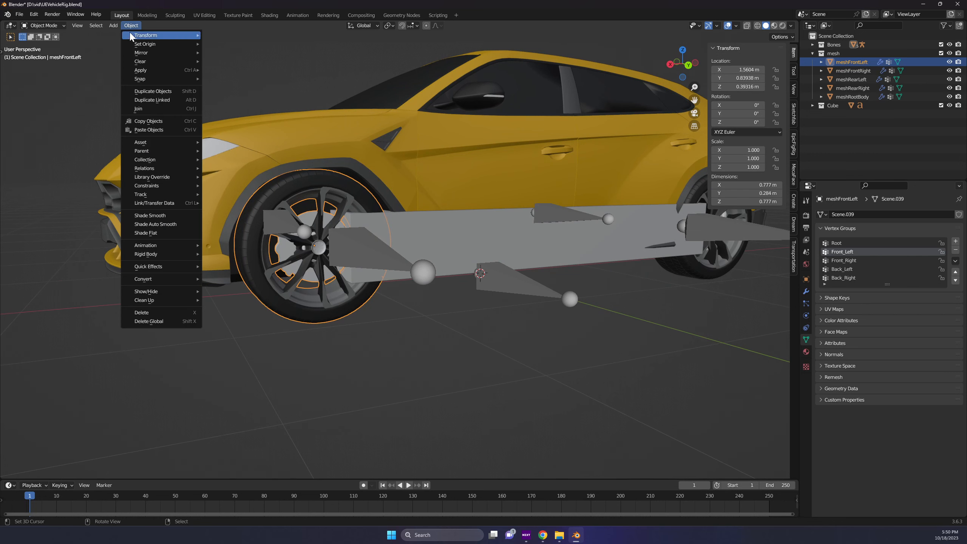
{"action": "mouse_move", "coordinate": [139, 44]}
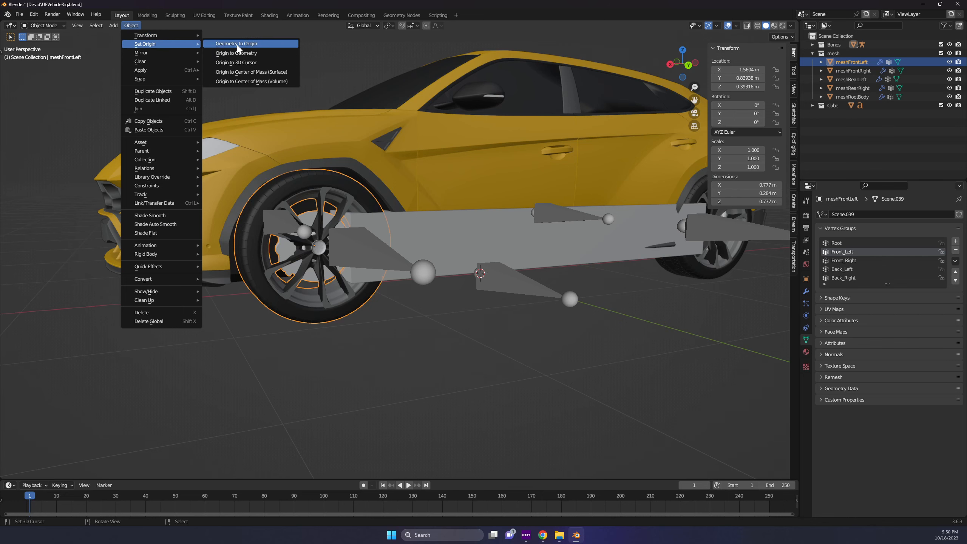
{"action": "left_click", "coordinate": [264, 53]}
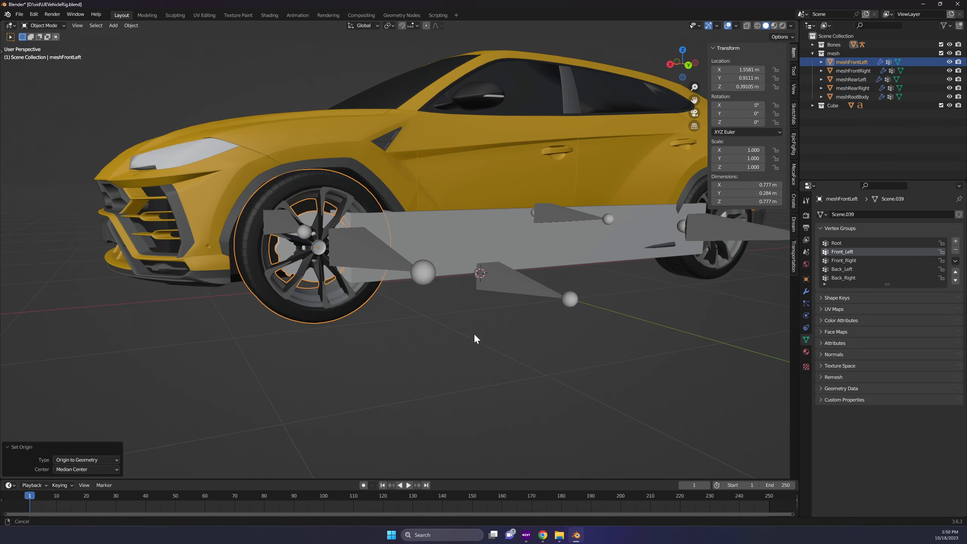
Set the rear left wheel mesh's origin with Origin to Geometry.
{"action": "middle_click_drag", "start_coordinate": [473, 332], "coordinate": [365, 339], "text": "shift"}
{"action": "right_click", "coordinate": [636, 282]}
{"action": "middle_click_drag", "start_coordinate": [635, 281], "coordinate": [518, 265]}
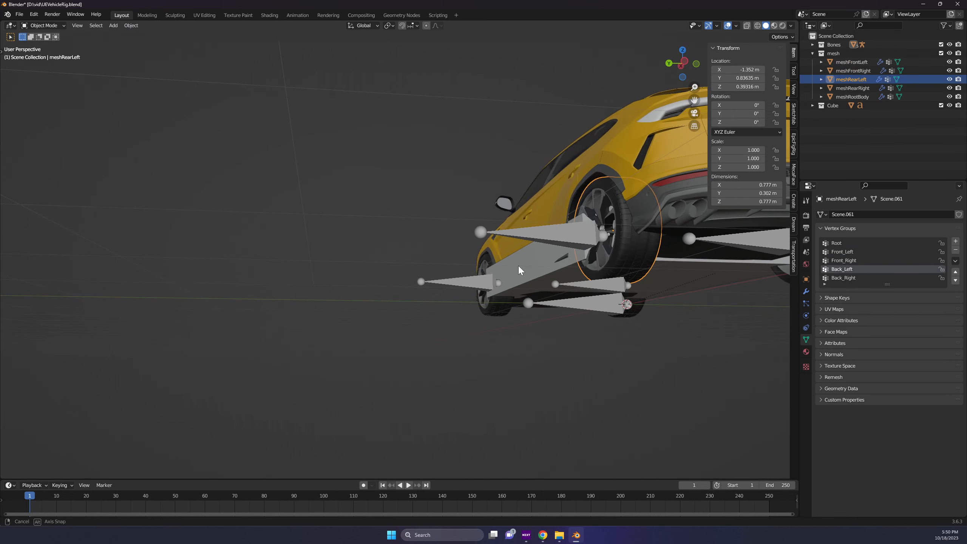
{"action": "left_click", "coordinate": [137, 29]}
{"action": "mouse_move", "coordinate": [167, 44]}
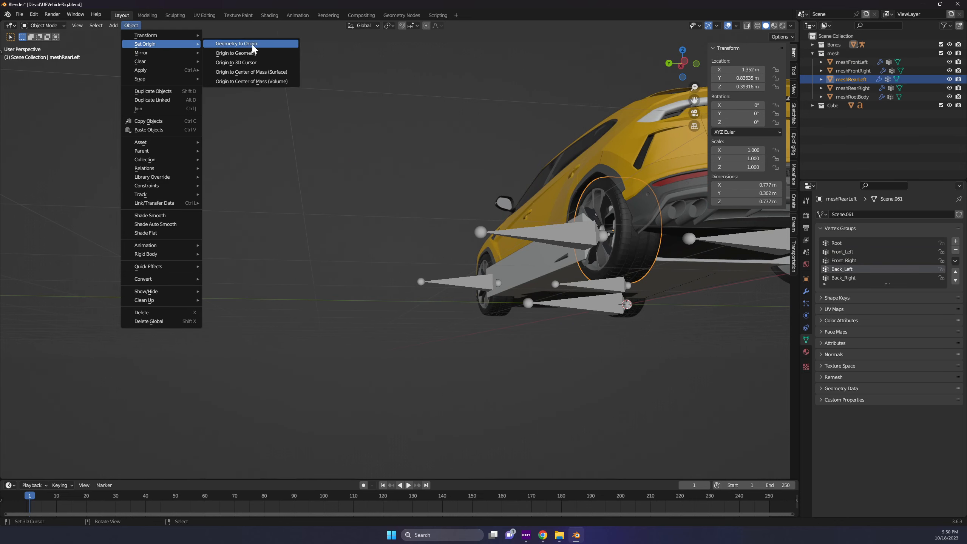
{"action": "left_click", "coordinate": [257, 55]}
Set the rear right wheel mesh's origin with Origin to Geometry.
{"action": "scroll", "coordinate": [555, 289], "scroll_direction": "down", "scroll_amount": 2}
{"action": "middle_click_drag", "start_coordinate": [554, 290], "coordinate": [560, 290]}
{"action": "right_click", "coordinate": [721, 280]}
{"action": "left_click", "coordinate": [133, 27]}
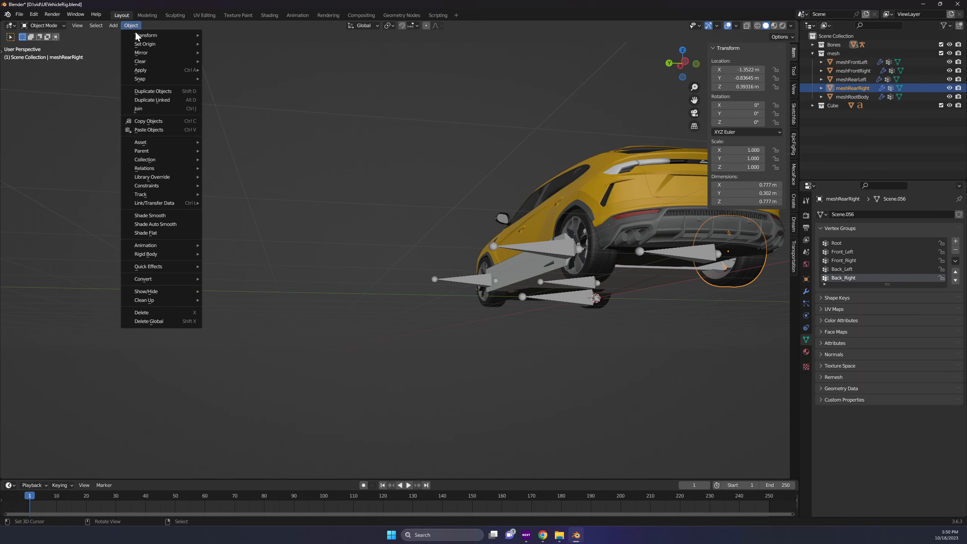
{"action": "mouse_move", "coordinate": [167, 44]}
{"action": "left_click", "coordinate": [269, 54]}
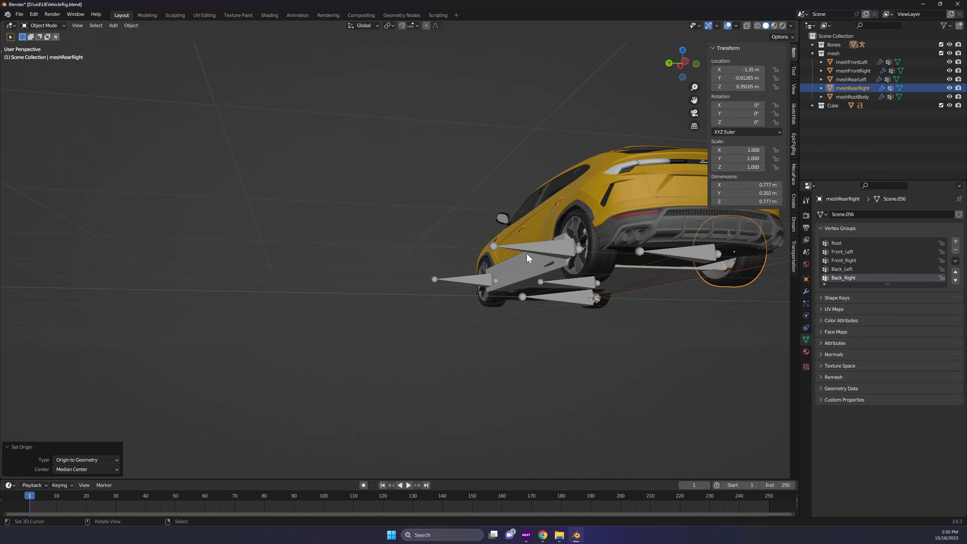
Set the front right wheel mesh's origin with Origin to Geometry.
{"action": "right_click", "coordinate": [609, 305]}
{"action": "left_click", "coordinate": [131, 26]}
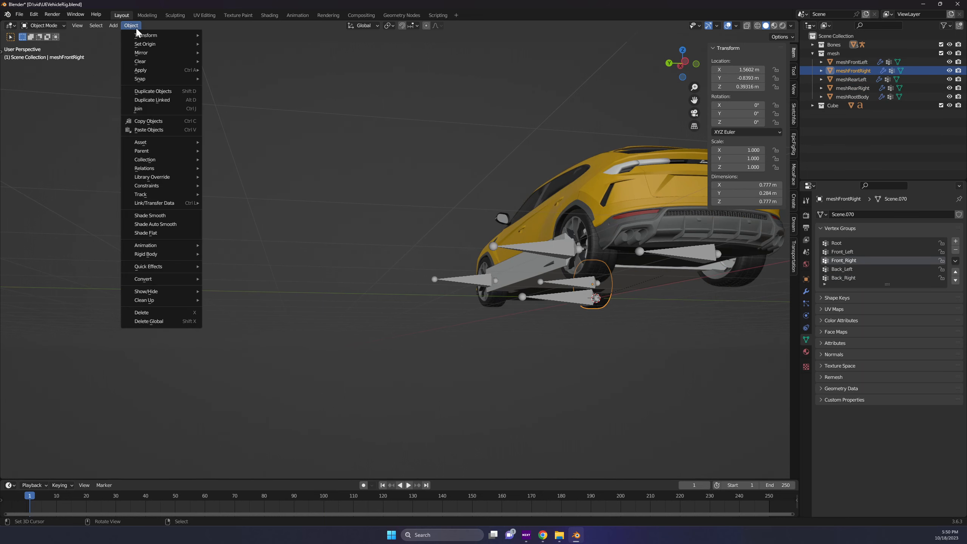
{"action": "mouse_move", "coordinate": [147, 44]}
{"action": "left_click", "coordinate": [245, 54]}
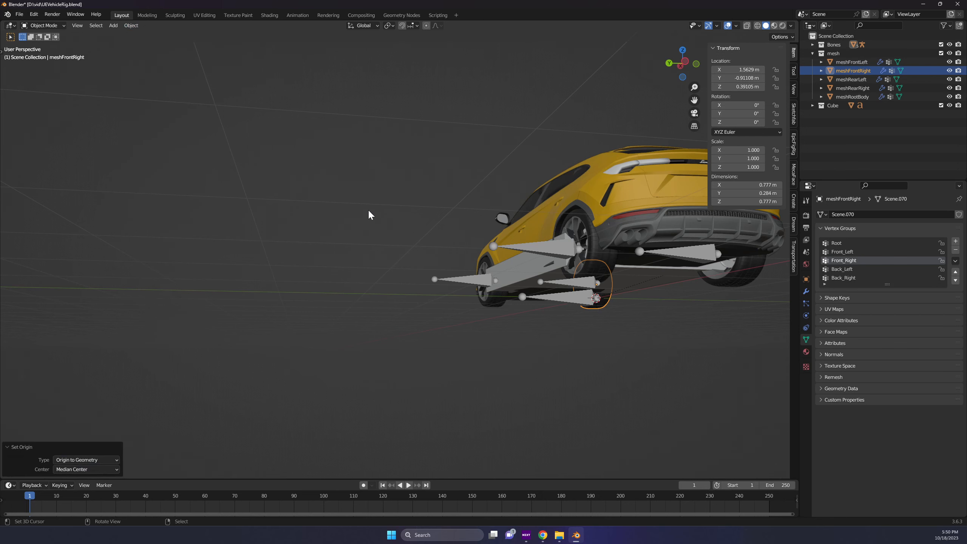
Delete the grey wheelbase reference block and its text label.
{"action": "middle_click_drag", "start_coordinate": [371, 215], "coordinate": [534, 291]}
{"action": "left_click", "coordinate": [542, 280]}
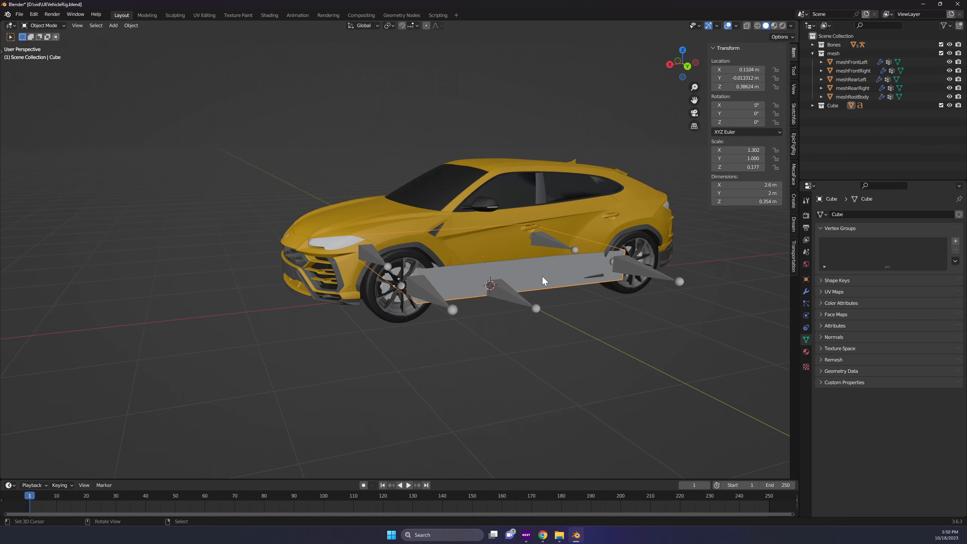
{"action": "key", "text": "Delete"}
Snap the 3D cursor to the origin of the front left wheel mesh.
{"action": "mouse_move", "coordinate": [376, 279]}
{"action": "middle_mouse_down"}
{"action": "mouse_move", "coordinate": [446, 291]}
{"action": "mouse_move", "coordinate": [408, 257]}
{"action": "mouse_move", "coordinate": [287, 221]}
{"action": "mouse_move", "coordinate": [527, 270]}
{"action": "mouse_move", "coordinate": [413, 273]}
{"action": "mouse_move", "coordinate": [386, 285]}
{"action": "middle_mouse_up"}
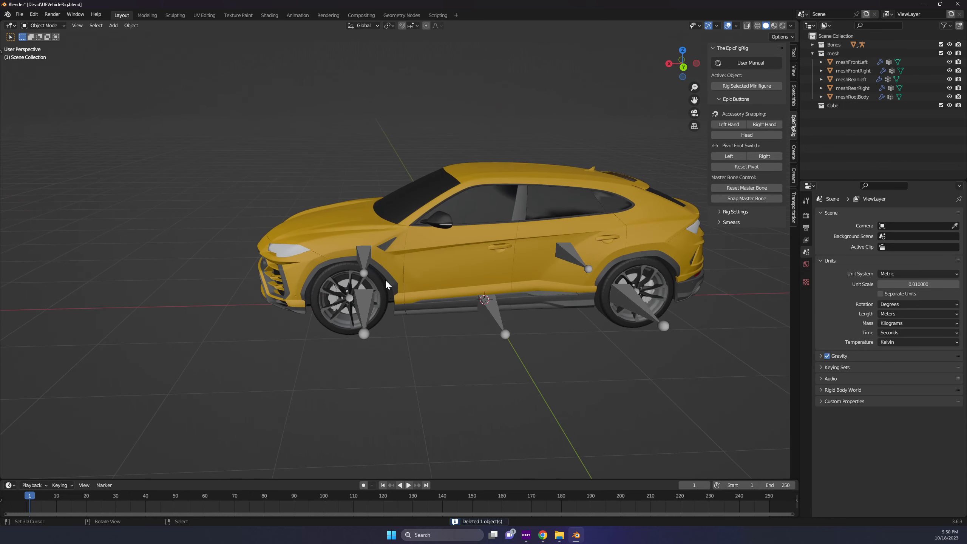
{"action": "left_click", "coordinate": [334, 323]}
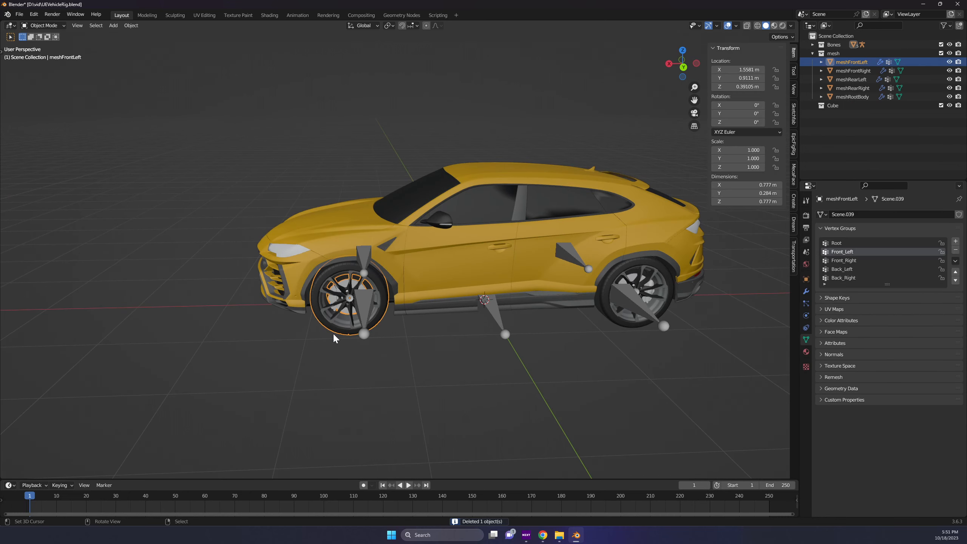
{"action": "key", "text": "shift+s"}
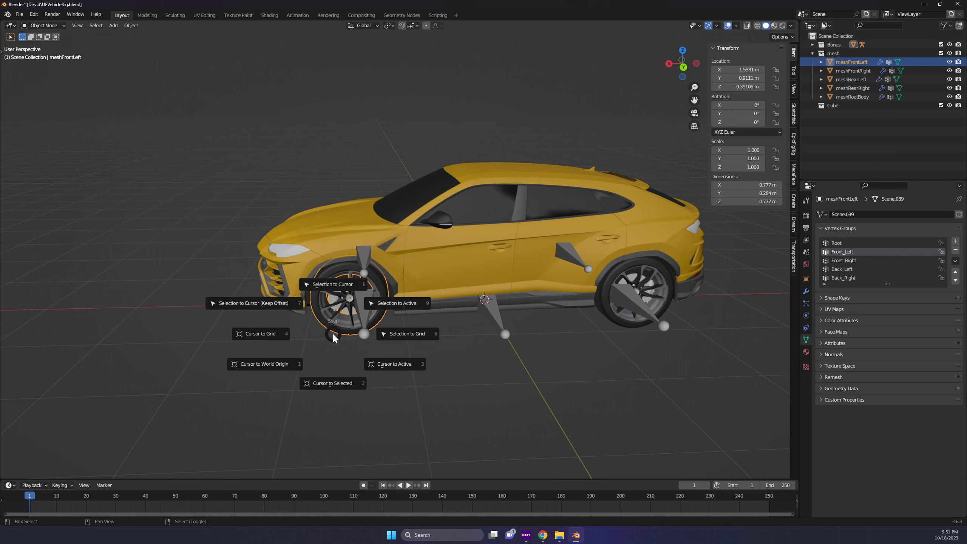
{"action": "left_click", "coordinate": [331, 383]}
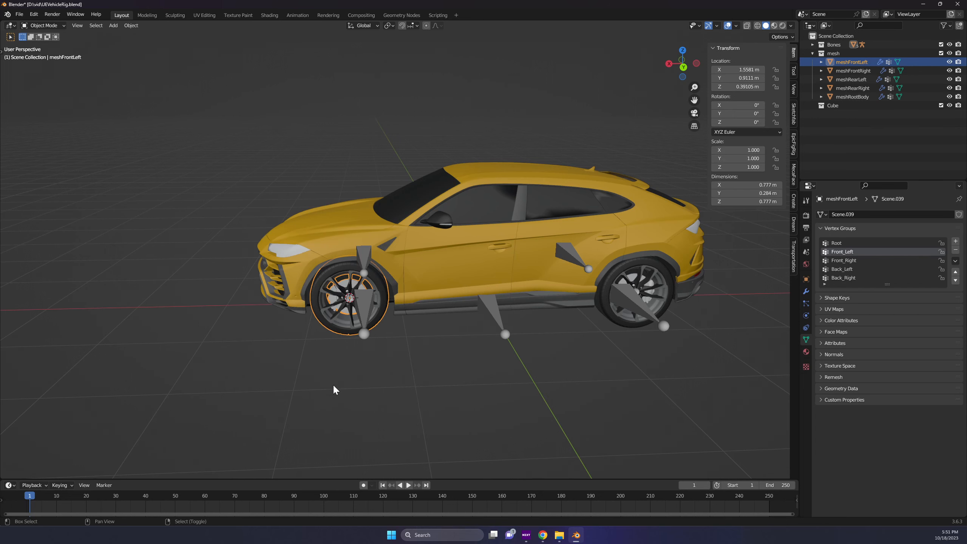
Snap the armature's Front_Left bone to the 3D cursor at the front left wheel.
{"action": "left_click", "coordinate": [364, 319]}
{"action": "middle_click_drag", "start_coordinate": [409, 344], "coordinate": [430, 339]}
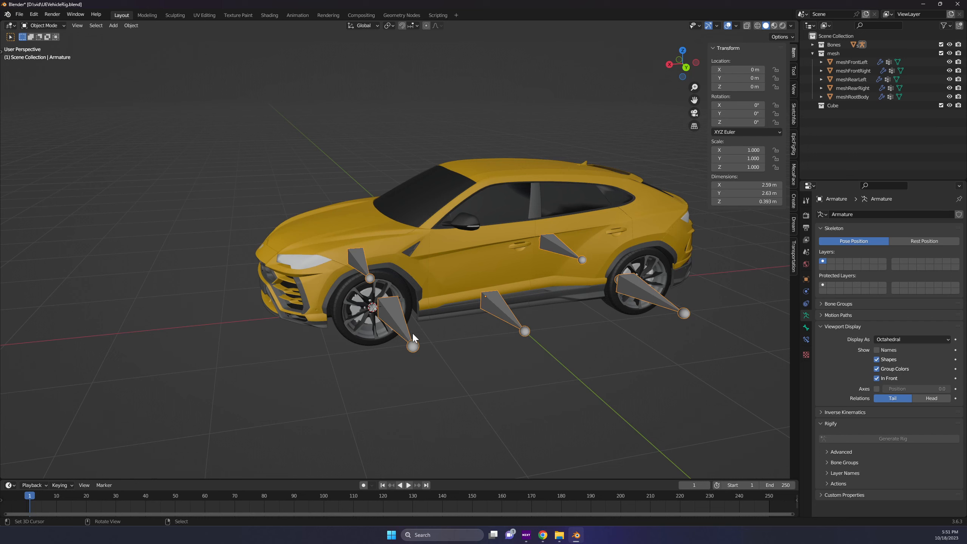
{"action": "key", "text": "Tab"}
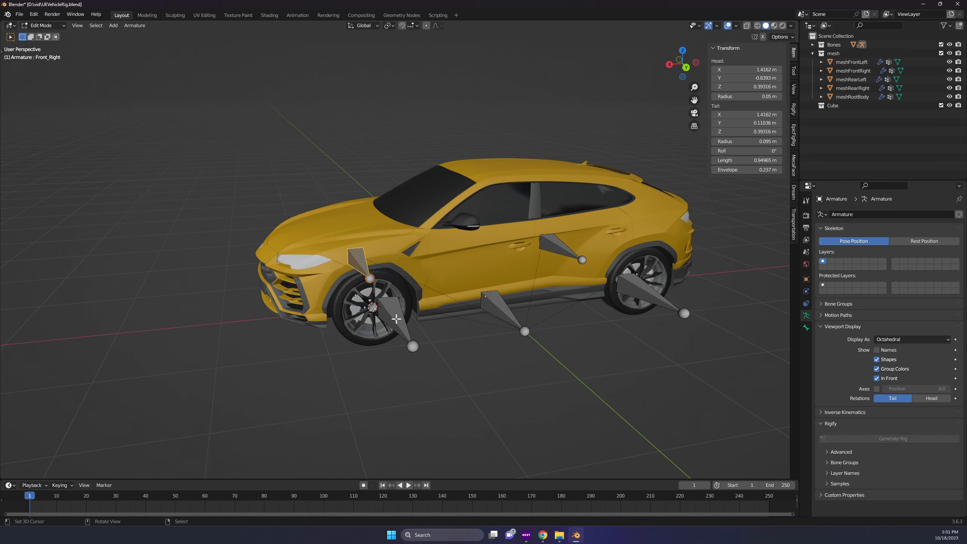
{"action": "left_click", "coordinate": [396, 319]}
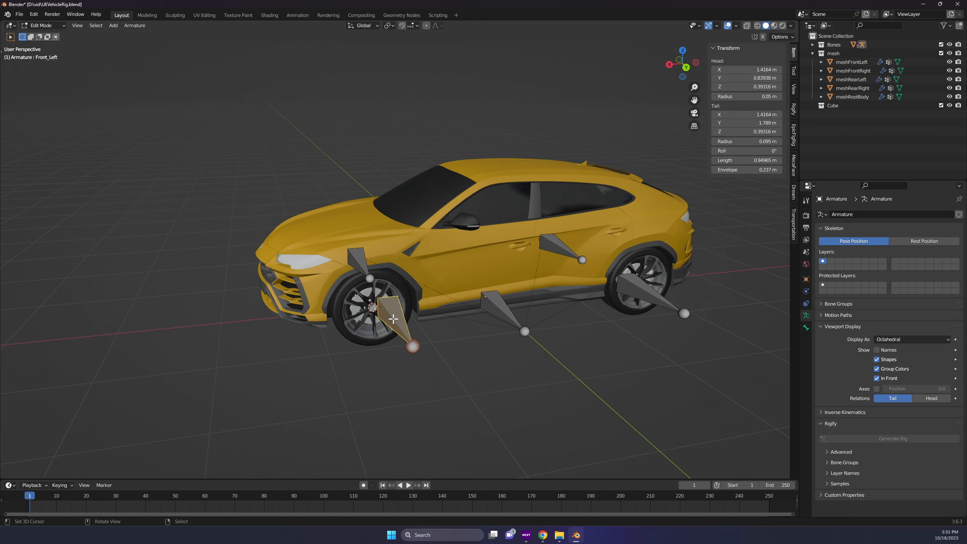
{"action": "key", "text": "shift+s"}
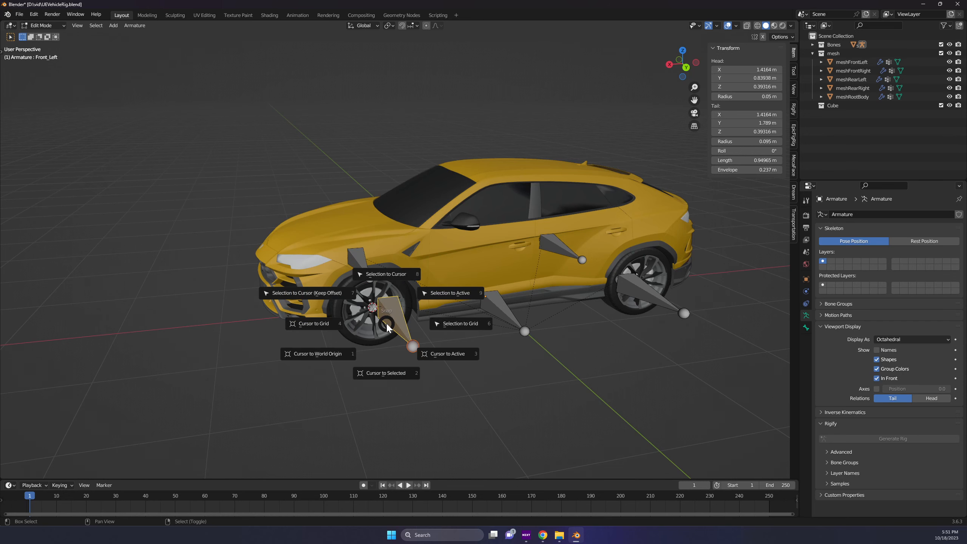
{"action": "left_click", "coordinate": [388, 282]}
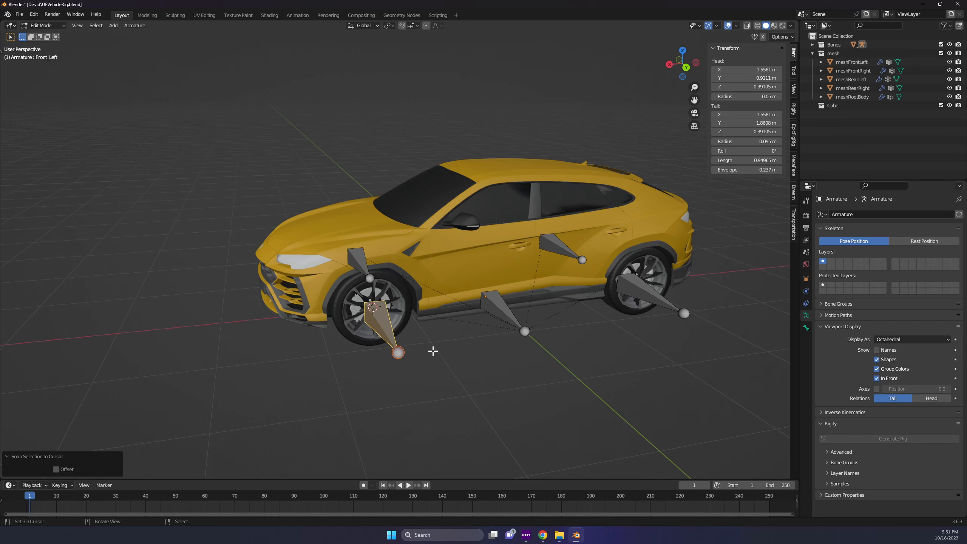
{"action": "key", "text": "Tab"}
Snap the 3D cursor to the origin of the rear left wheel mesh.
{"action": "middle_click_drag", "start_coordinate": [436, 354], "coordinate": [312, 335]}
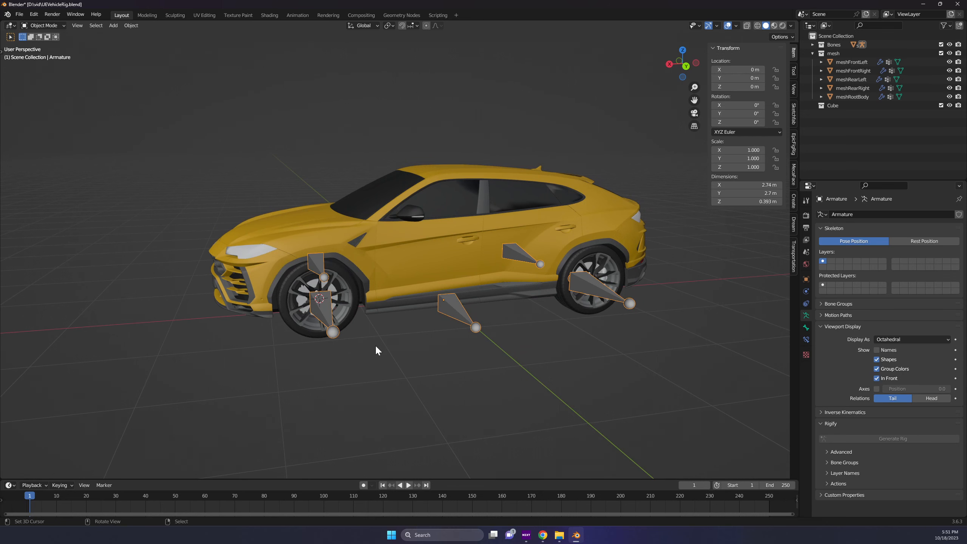
{"action": "middle_click_drag", "start_coordinate": [374, 345], "coordinate": [396, 338]}
{"action": "middle_click_drag", "start_coordinate": [556, 316], "coordinate": [584, 313]}
{"action": "left_click", "coordinate": [585, 315]}
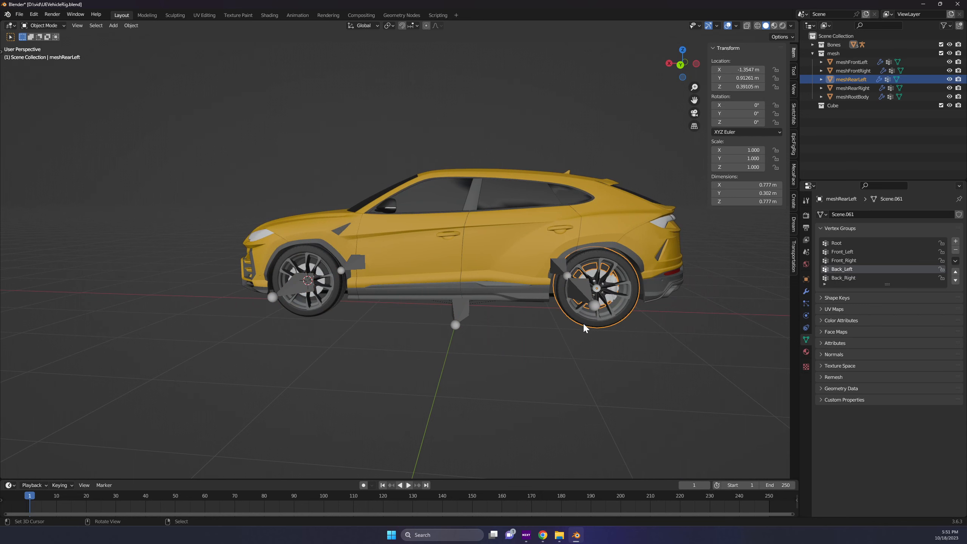
{"action": "key", "text": "shift+s"}
{"action": "left_click", "coordinate": [587, 370]}
Snap the armature's Back_Left bone to the 3D cursor at the rear left wheel.
{"action": "left_click", "coordinate": [582, 297]}
{"action": "key", "text": "Tab"}
{"action": "left_click", "coordinate": [580, 293]}
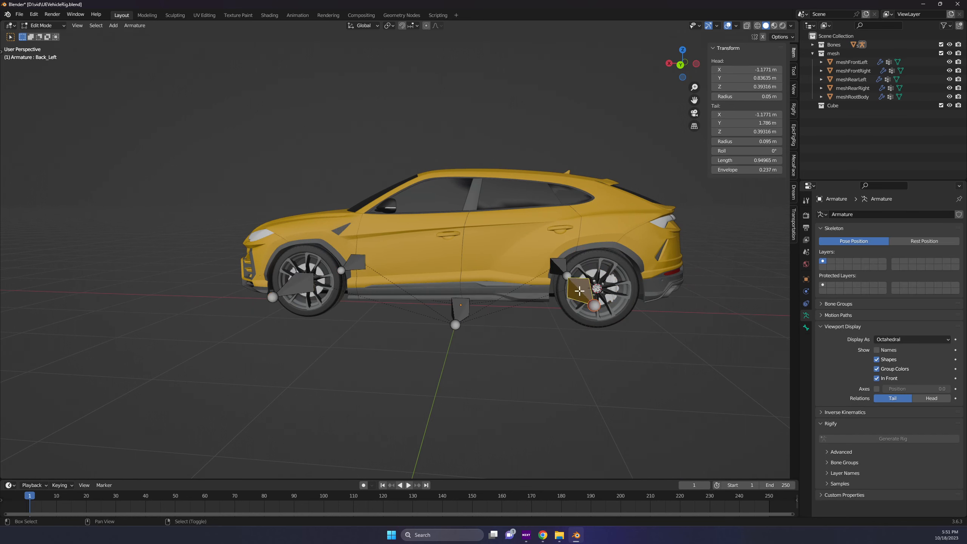
{"action": "key", "text": "shift+s"}
{"action": "left_click", "coordinate": [578, 242]}
{"action": "key", "text": "Tab"}
Snap the 3D cursor to the origin of the front right wheel mesh.
{"action": "middle_click_drag", "start_coordinate": [490, 367], "coordinate": [370, 386]}
{"action": "left_click", "coordinate": [370, 385]}
{"action": "key", "text": "shift+s"}
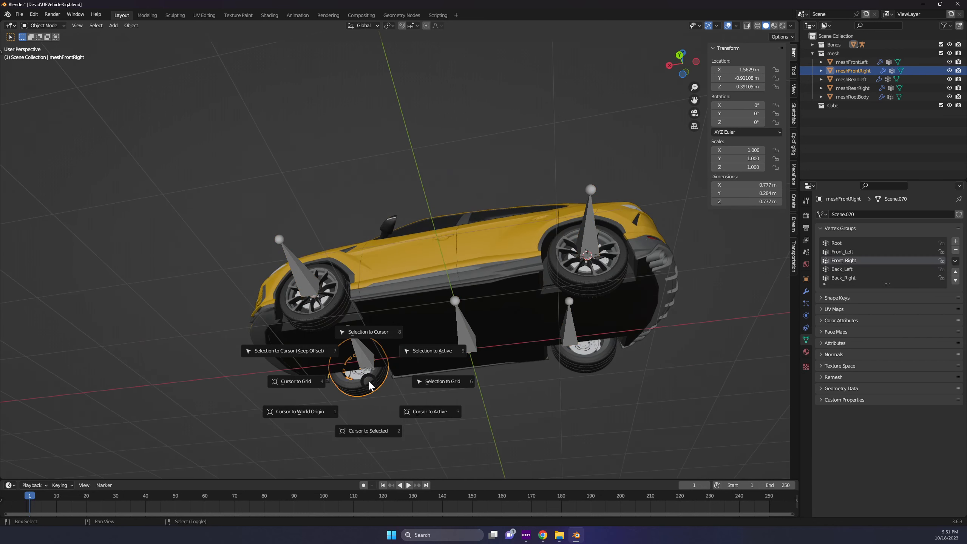
{"action": "left_click", "coordinate": [370, 431]}
Snap the armature's Front_Right bone to the 3D cursor at the front right wheel.
{"action": "left_click", "coordinate": [361, 360]}
{"action": "key", "text": "Tab"}
{"action": "left_click", "coordinate": [360, 354]}
{"action": "key", "text": "shift+s"}
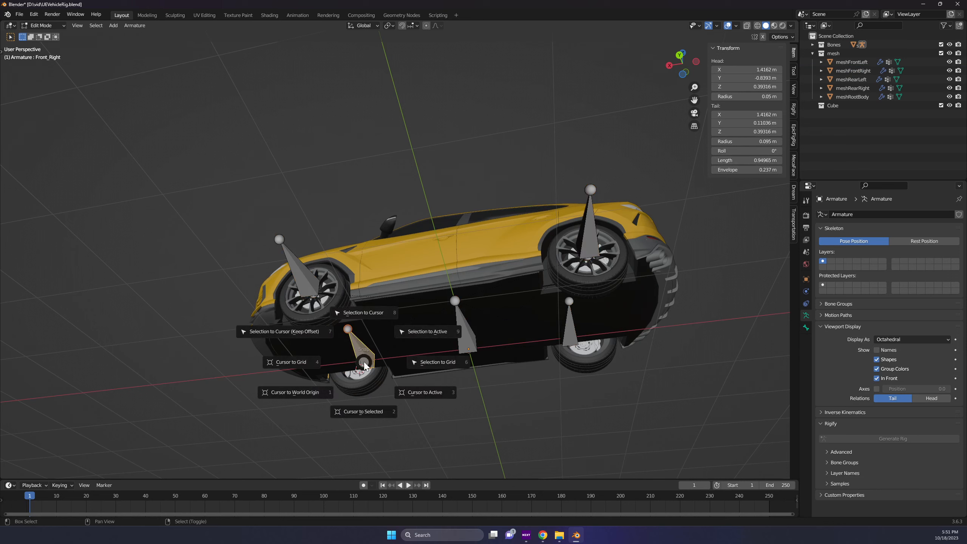
{"action": "left_click", "coordinate": [364, 317]}
{"action": "key", "text": "Tab"}
Snap the 3D cursor to the origin of the rear right wheel mesh.
{"action": "left_click", "coordinate": [568, 356]}
{"action": "key", "text": "shift+s"}
{"action": "left_click", "coordinate": [569, 409]}
Snap the armature's Back_Right bone to the 3D cursor at the rear right wheel.
{"action": "left_click", "coordinate": [570, 338]}
{"action": "key", "text": "Tab"}
{"action": "left_click", "coordinate": [569, 326]}
{"action": "key", "text": "shift+s"}
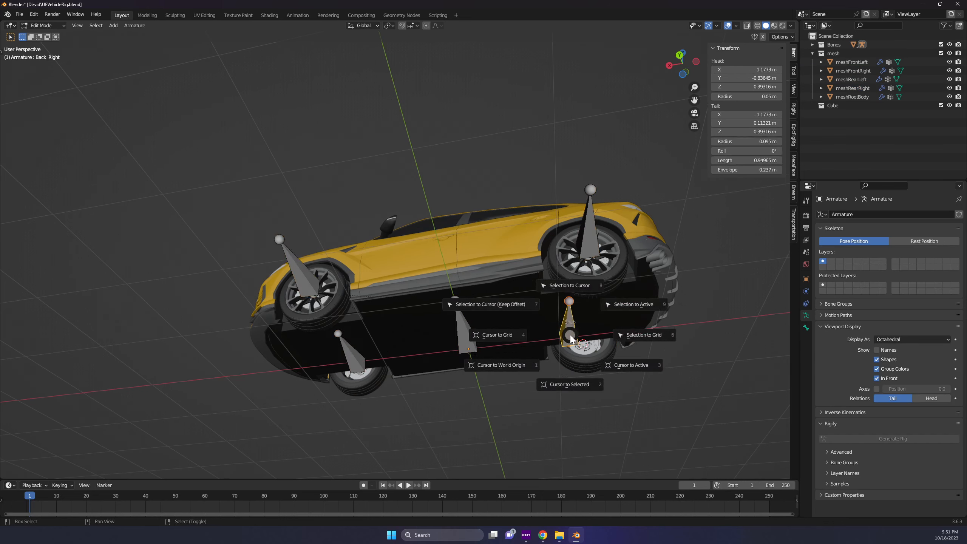
{"action": "left_click", "coordinate": [567, 286]}
{"action": "key", "text": "Tab"}
Parent the car body and all four wheel meshes to the armature using Armature Deform With Empty Groups.
{"action": "middle_click_drag", "start_coordinate": [465, 309], "coordinate": [447, 280]}
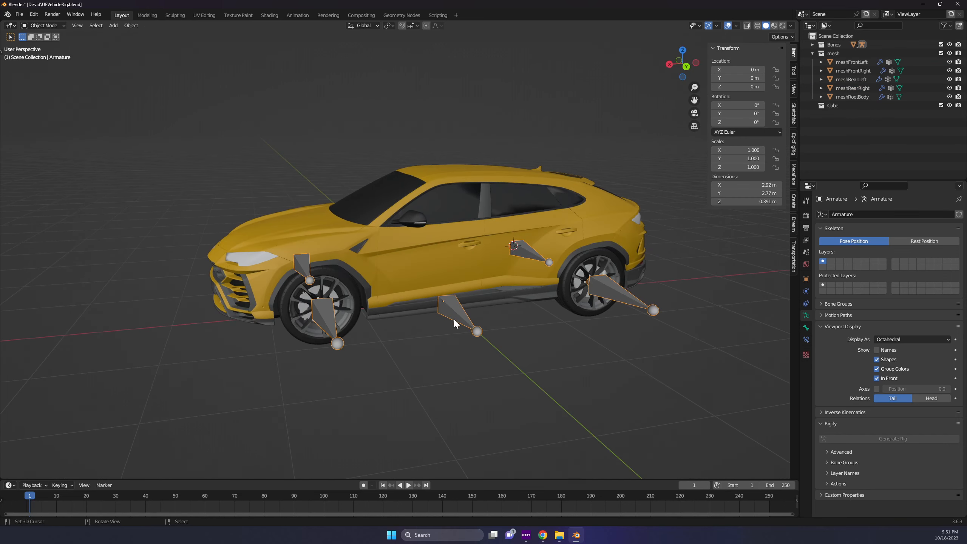
{"action": "mouse_move", "coordinate": [453, 322]}
{"action": "middle_mouse_down"}
{"action": "mouse_move", "coordinate": [468, 337]}
{"action": "mouse_move", "coordinate": [459, 327]}
{"action": "middle_mouse_up"}
{"action": "left_click", "coordinate": [442, 287]}
{"action": "mouse_move", "coordinate": [442, 287]}
{"action": "middle_mouse_down"}
{"action": "mouse_move", "coordinate": [408, 348]}
{"action": "mouse_move", "coordinate": [403, 318]}
{"action": "mouse_move", "coordinate": [433, 329]}
{"action": "mouse_move", "coordinate": [465, 257]}
{"action": "mouse_move", "coordinate": [448, 286]}
{"action": "middle_mouse_up"}
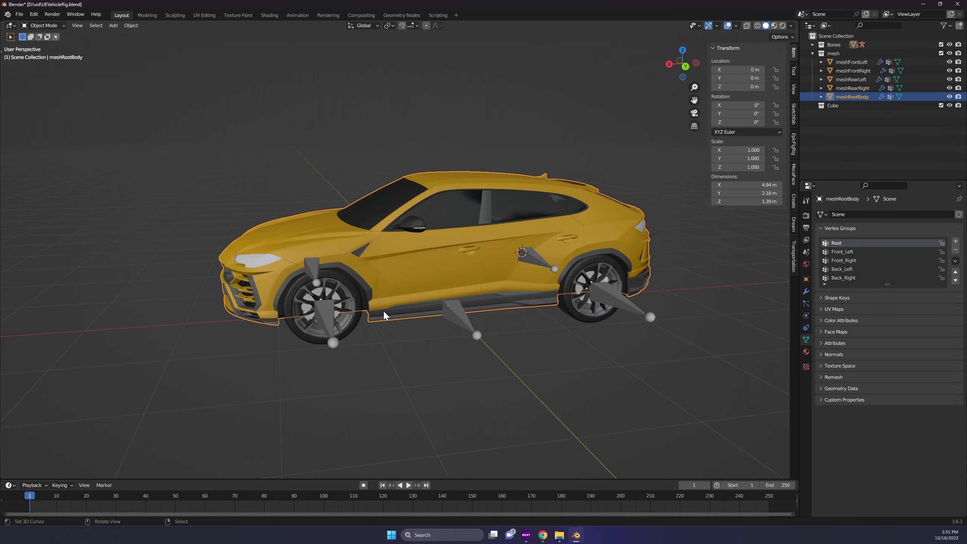
{"action": "middle_click_drag", "start_coordinate": [515, 353], "coordinate": [327, 311]}
{"action": "left_click", "coordinate": [296, 310], "text": "shift"}
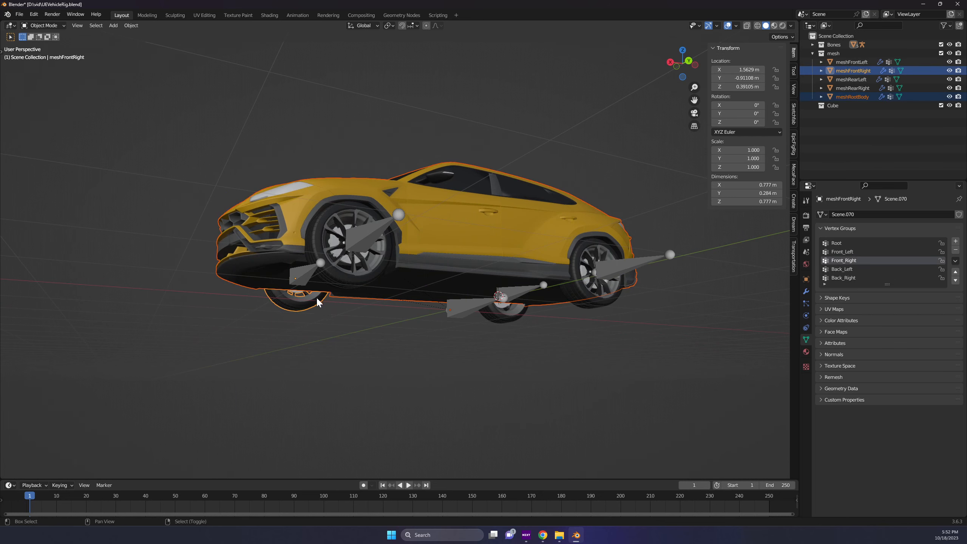
{"action": "left_click", "coordinate": [347, 284], "text": "shift"}
{"action": "left_click", "coordinate": [512, 323], "text": "shift"}
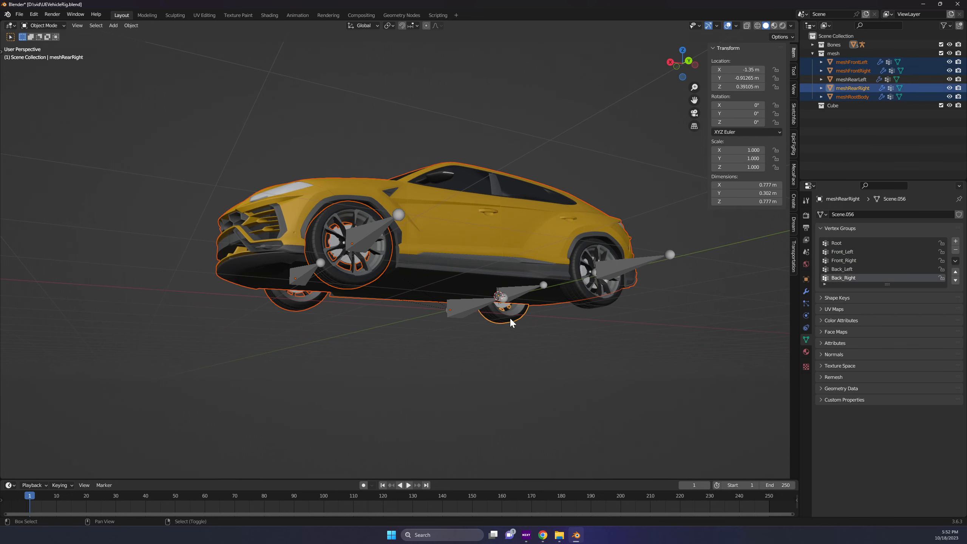
{"action": "left_click", "coordinate": [599, 307], "text": "shift"}
{"action": "middle_click_drag", "start_coordinate": [599, 307], "coordinate": [470, 338]}
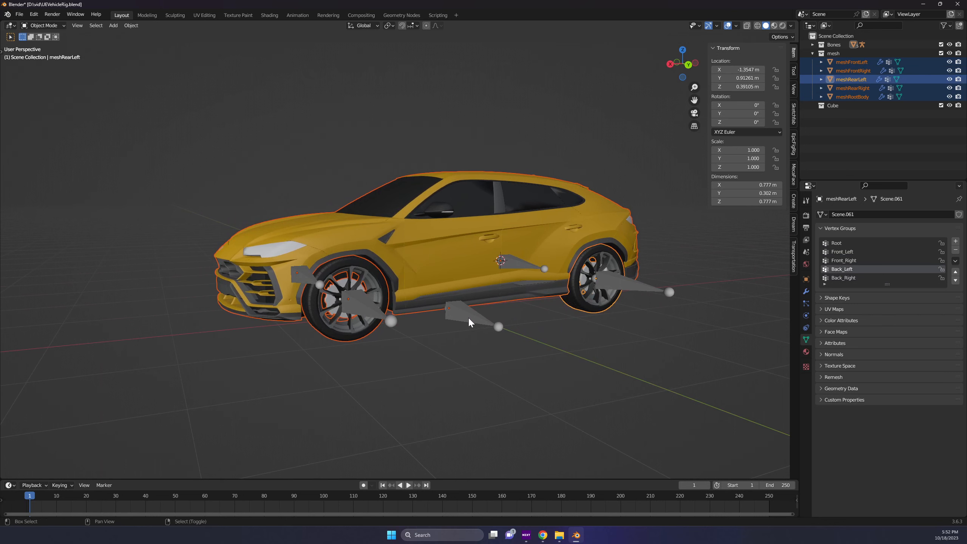
{"action": "left_click", "coordinate": [468, 321], "text": "shift"}
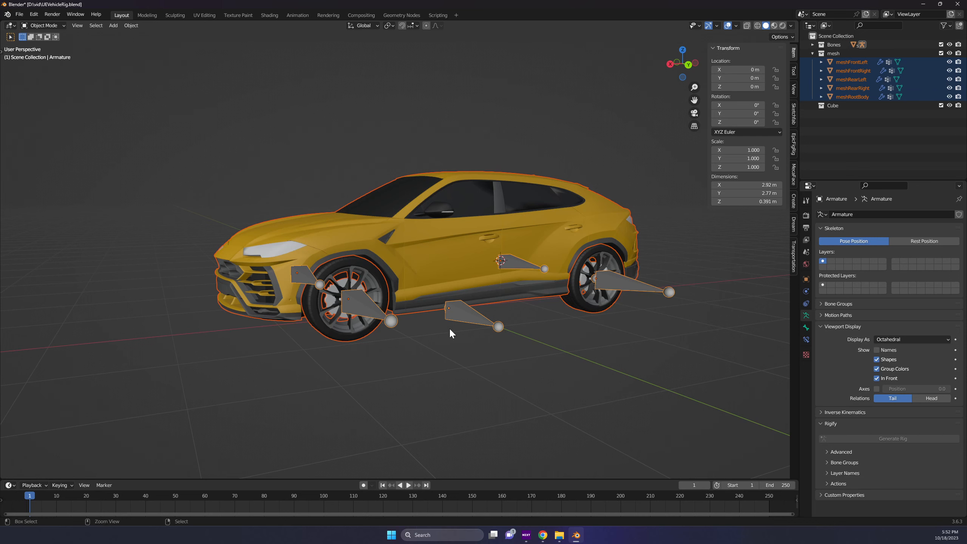
{"action": "key", "text": "ctrl+p"}
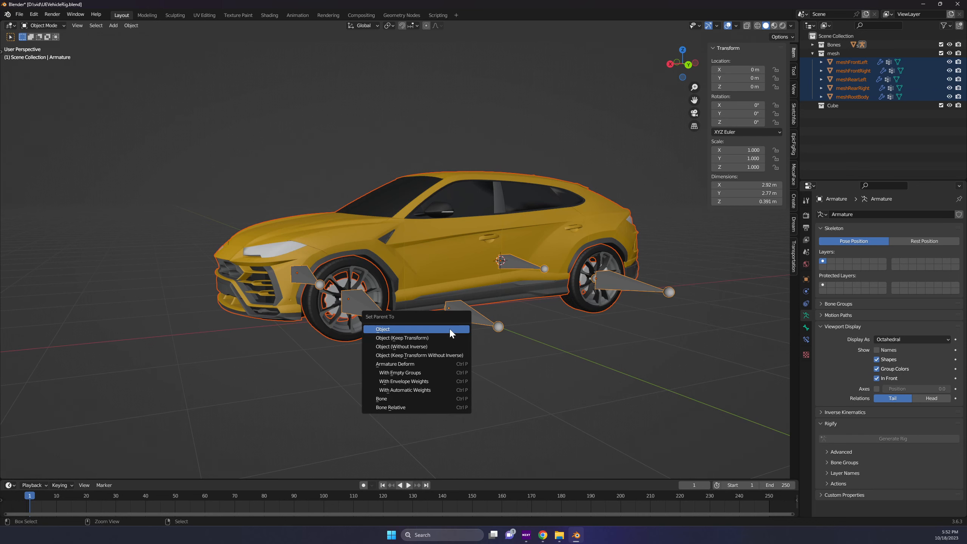
{"action": "left_click", "coordinate": [434, 372]}
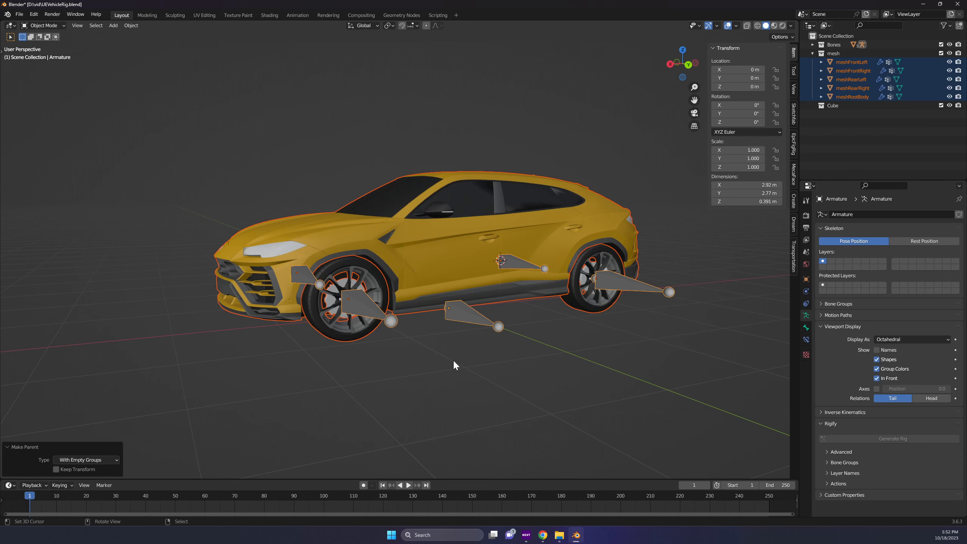
Assign all vertices of the car body mesh to the Root vertex group with weight 1.000.
{"action": "middle_click_drag", "start_coordinate": [435, 374], "coordinate": [442, 379]}
{"action": "left_click", "coordinate": [439, 275]}
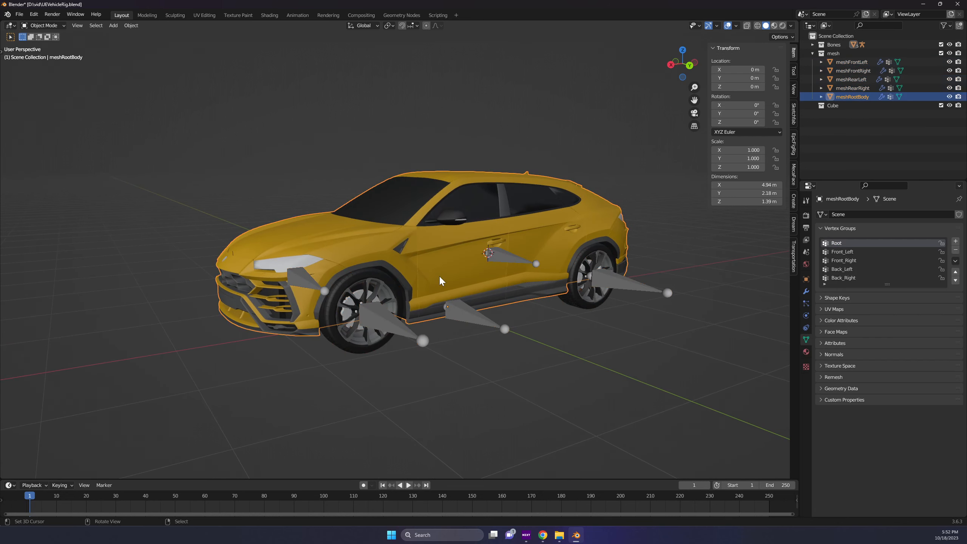
{"action": "middle_click_drag", "start_coordinate": [496, 288], "coordinate": [476, 238]}
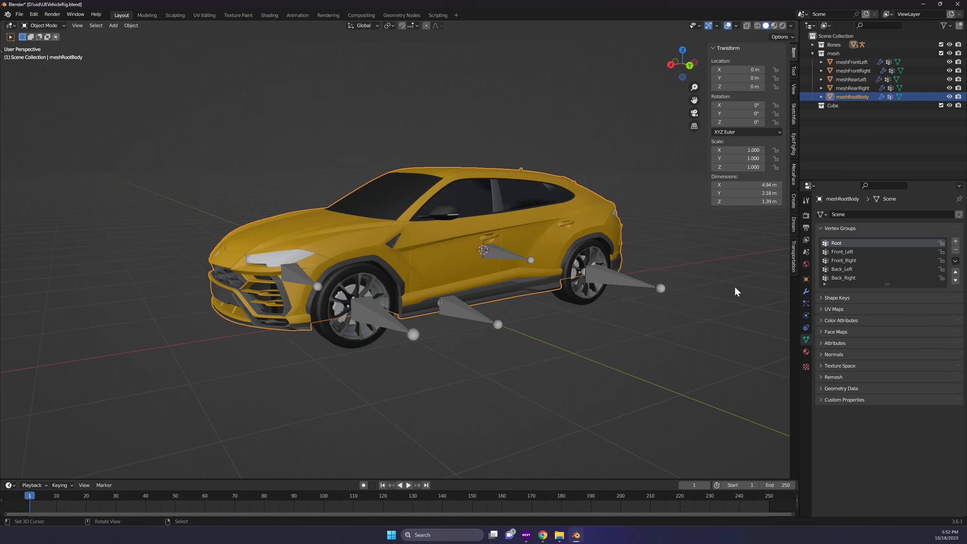
{"action": "key", "text": "Tab"}
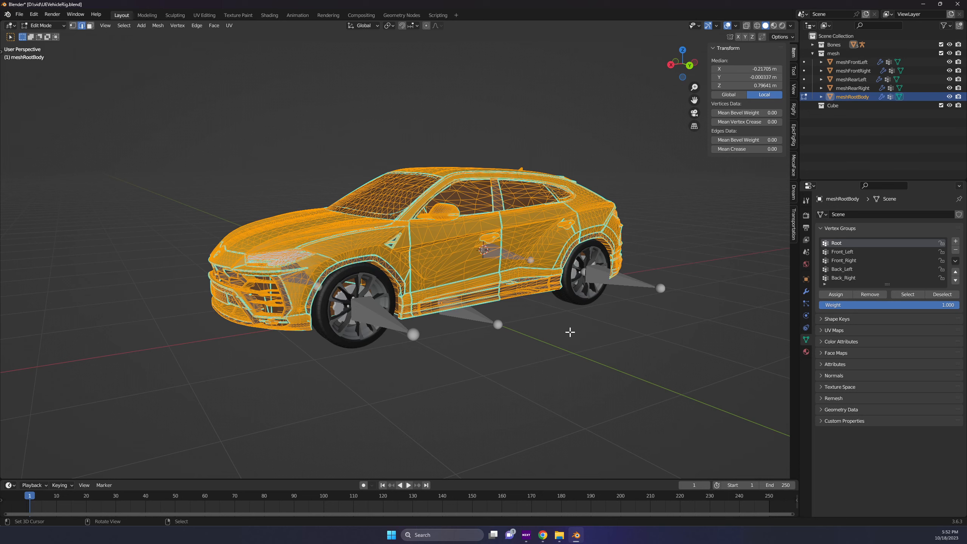
{"action": "key", "text": "alt+a"}
{"action": "key", "text": "a"}
{"action": "left_click", "coordinate": [863, 298]}
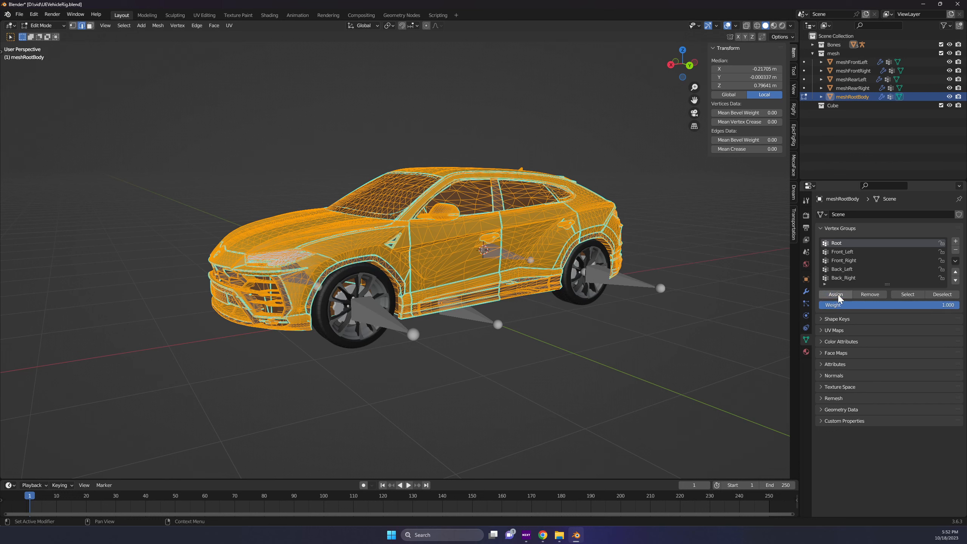
Assign all vertices of the front left wheel mesh to the Front_Left vertex group with weight 1.000.
{"action": "middle_click_drag", "start_coordinate": [496, 271], "coordinate": [505, 324]}
{"action": "right_click", "coordinate": [368, 307]}
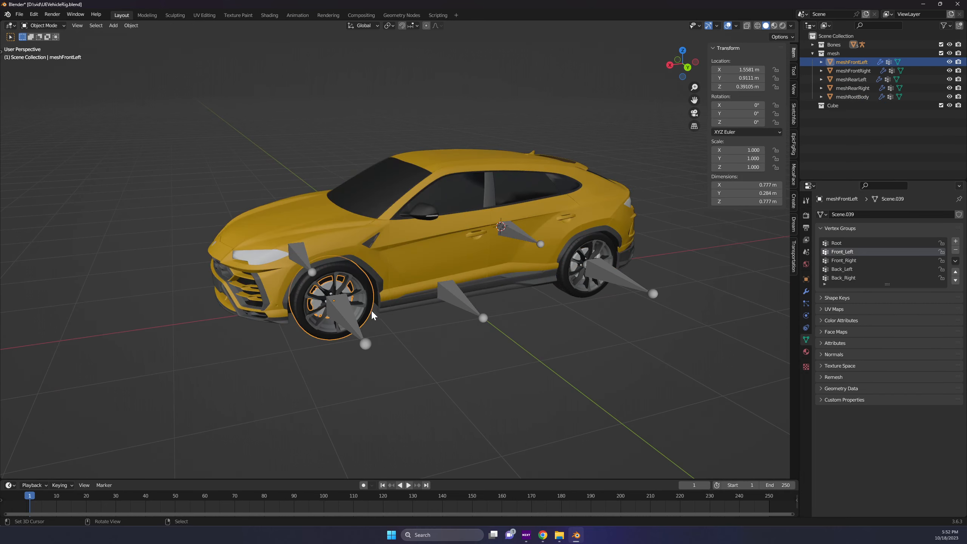
{"action": "middle_click_drag", "start_coordinate": [413, 368], "coordinate": [388, 354], "text": "shift"}
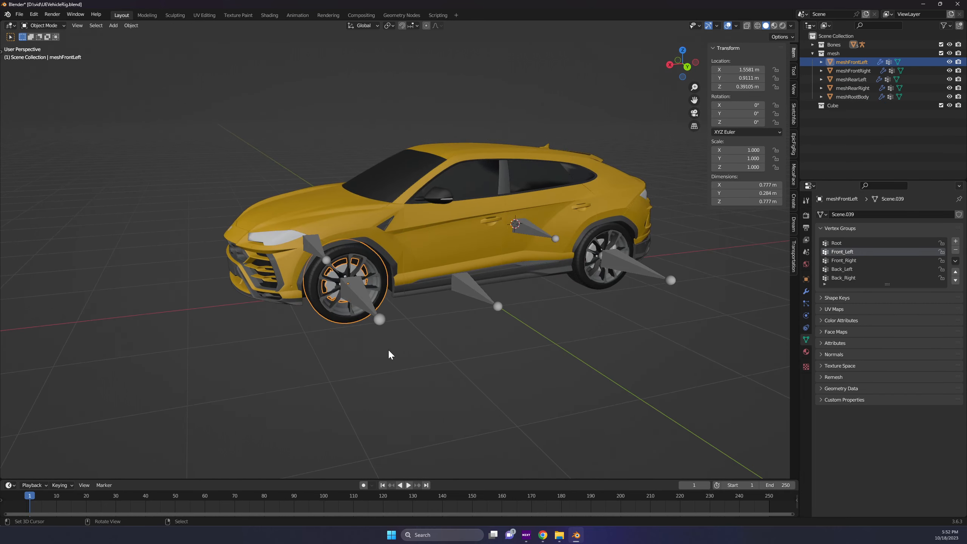
{"action": "key", "text": "Tab"}
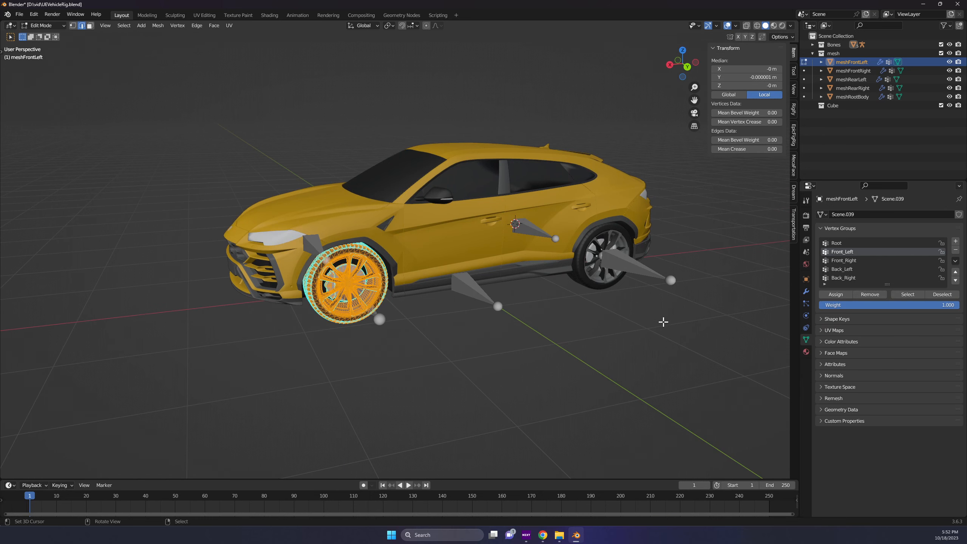
{"action": "left_click", "coordinate": [835, 294]}
{"action": "key", "text": "Tab"}
Assign all vertices of the front right wheel mesh to the Front_Right vertex group with weight 1.000.
{"action": "middle_click_drag", "start_coordinate": [643, 327], "coordinate": [491, 320]}
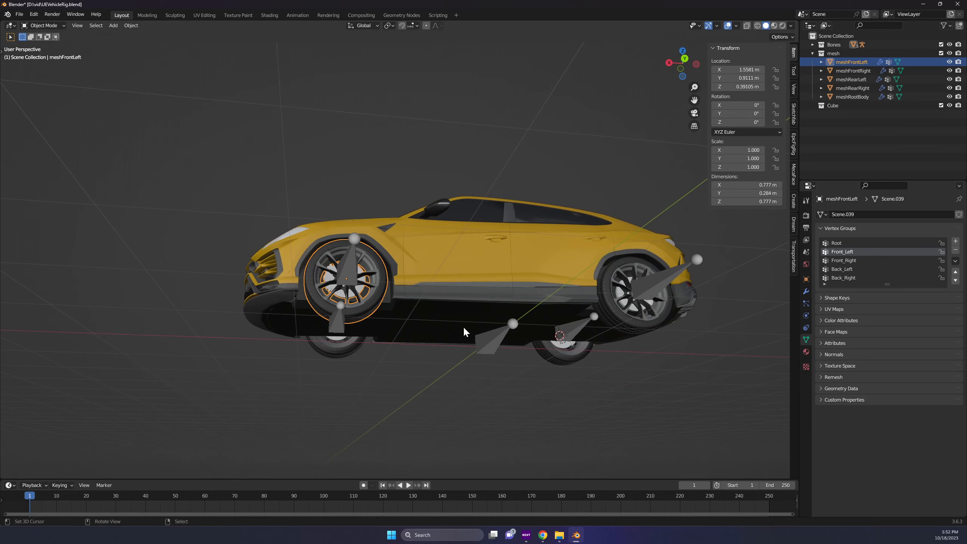
{"action": "left_click", "coordinate": [340, 349]}
{"action": "key", "text": "Tab"}
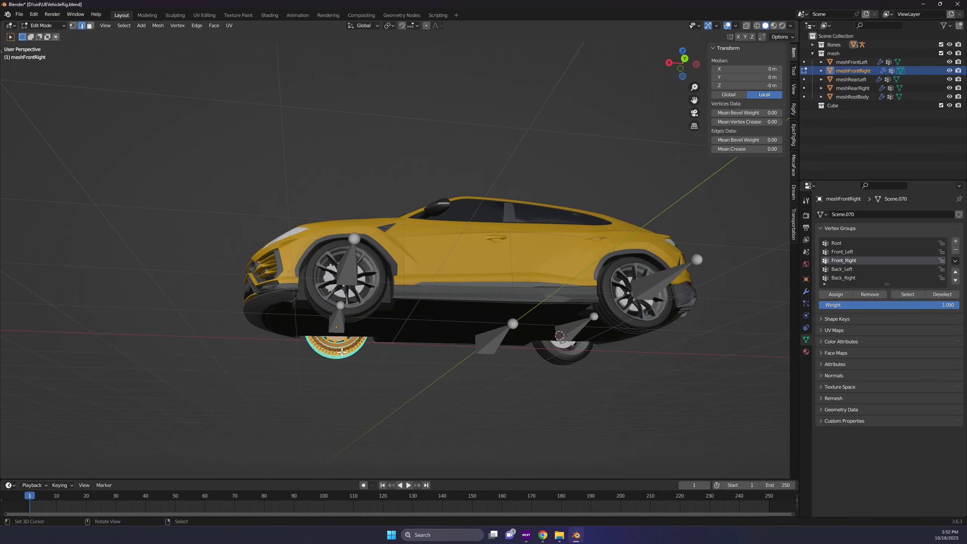
{"action": "mouse_move", "coordinate": [365, 360]}
{"action": "middle_mouse_down"}
{"action": "mouse_move", "coordinate": [388, 362]}
{"action": "mouse_move", "coordinate": [375, 367]}
{"action": "middle_mouse_up"}
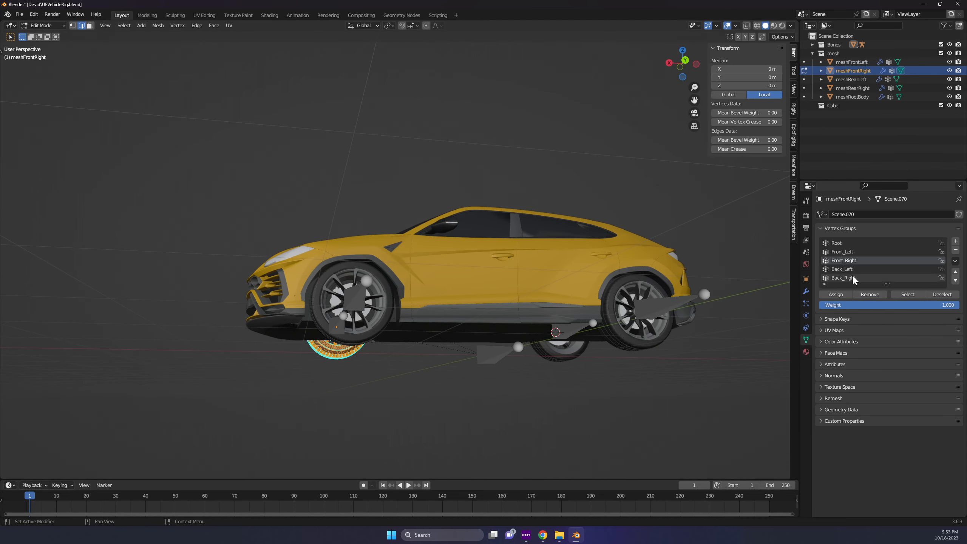
{"action": "key", "text": "Tab"}
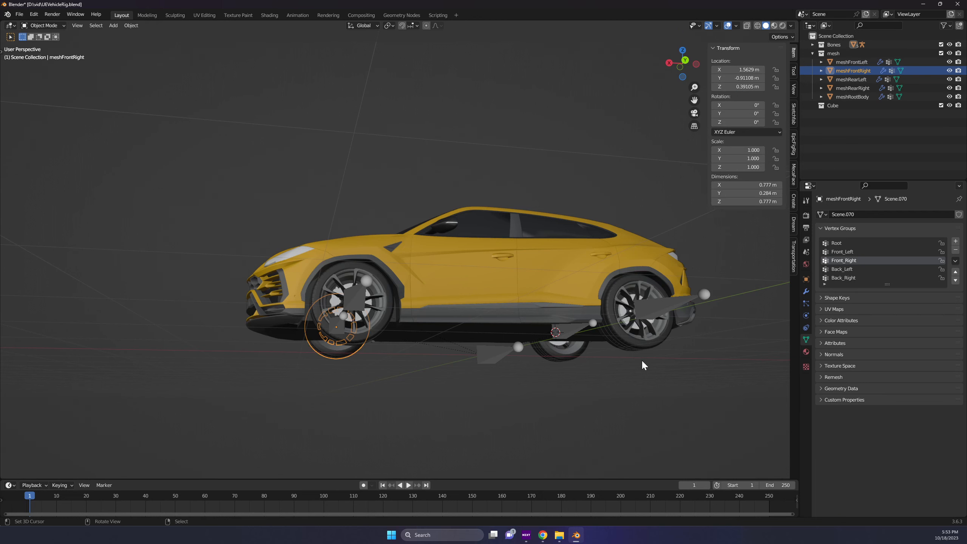
Assign all vertices of the rear left wheel mesh to the Back_Left vertex group with weight 1.000.
{"action": "left_click", "coordinate": [640, 336]}
{"action": "key", "text": "Tab"}
{"action": "key", "text": "alt+a"}
{"action": "key", "text": "a"}
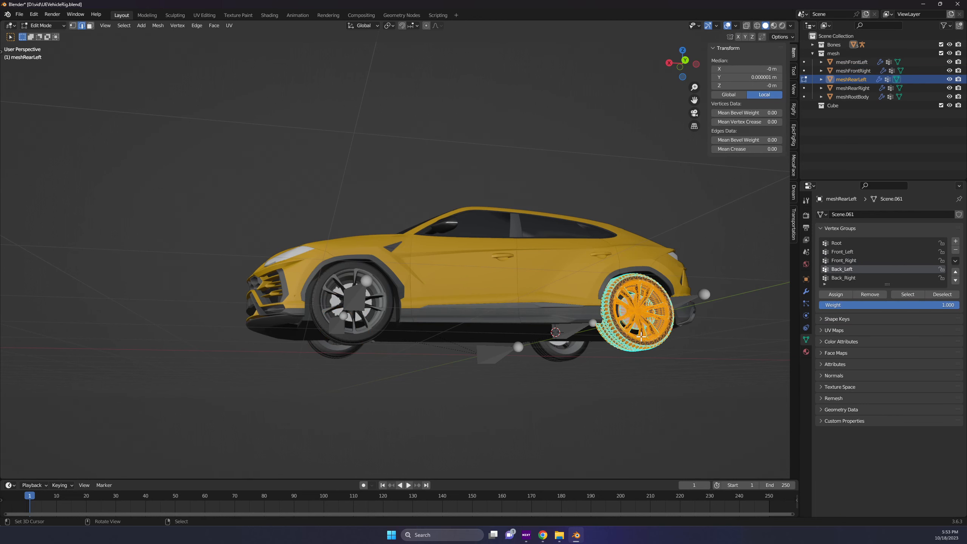
{"action": "left_click", "coordinate": [848, 292]}
{"action": "key", "text": "Tab"}
Assign all vertices of the rear right wheel mesh to the Back_Right vertex group with weight 1.000.
{"action": "left_click", "coordinate": [565, 358]}
{"action": "key", "text": "Tab"}
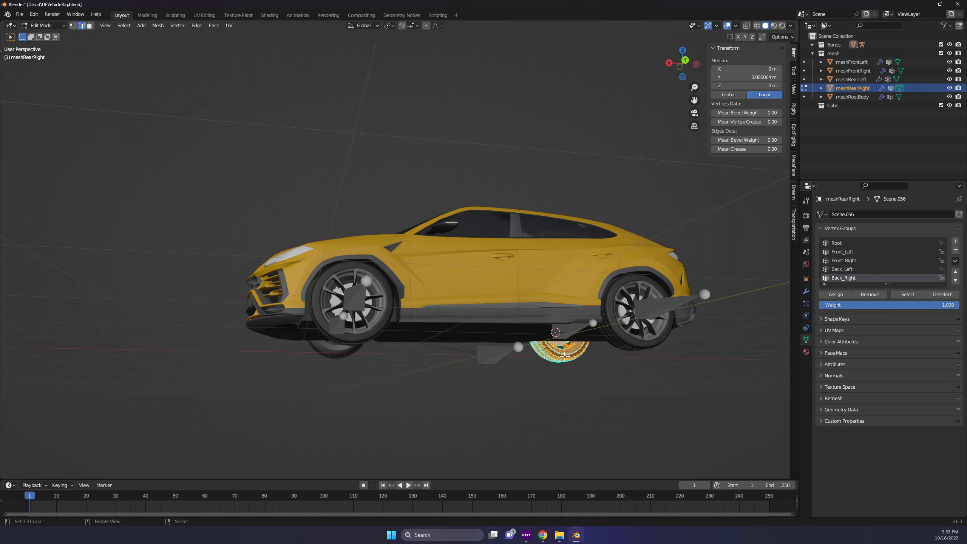
{"action": "key", "text": "alt+a"}
{"action": "key", "text": "a"}
{"action": "left_click", "coordinate": [842, 293]}
{"action": "key", "text": "Tab"}
Select all the car meshes together with the armature in Object Mode.
{"action": "middle_click_drag", "start_coordinate": [527, 336], "coordinate": [598, 380]}
{"action": "key", "text": "a"}
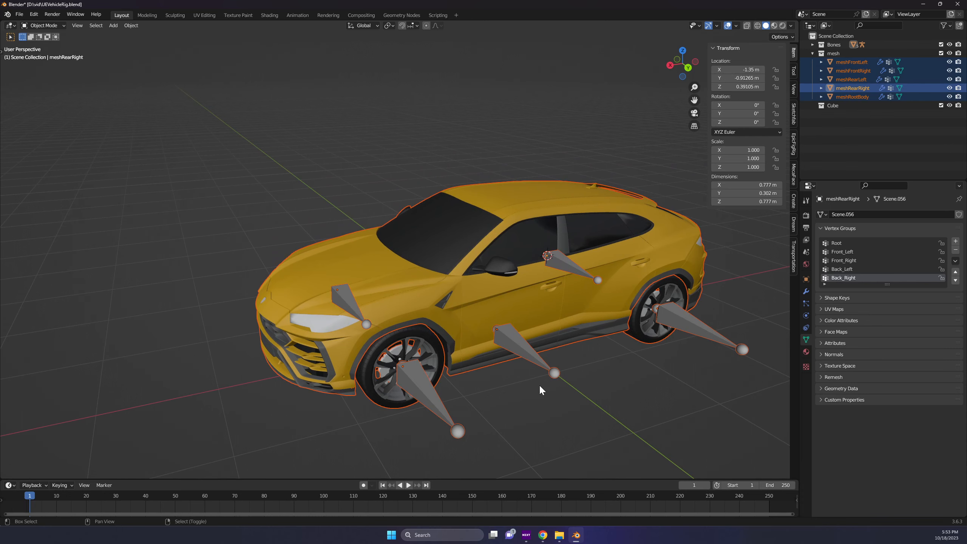
{"action": "middle_click_drag", "start_coordinate": [539, 384], "coordinate": [516, 355]}
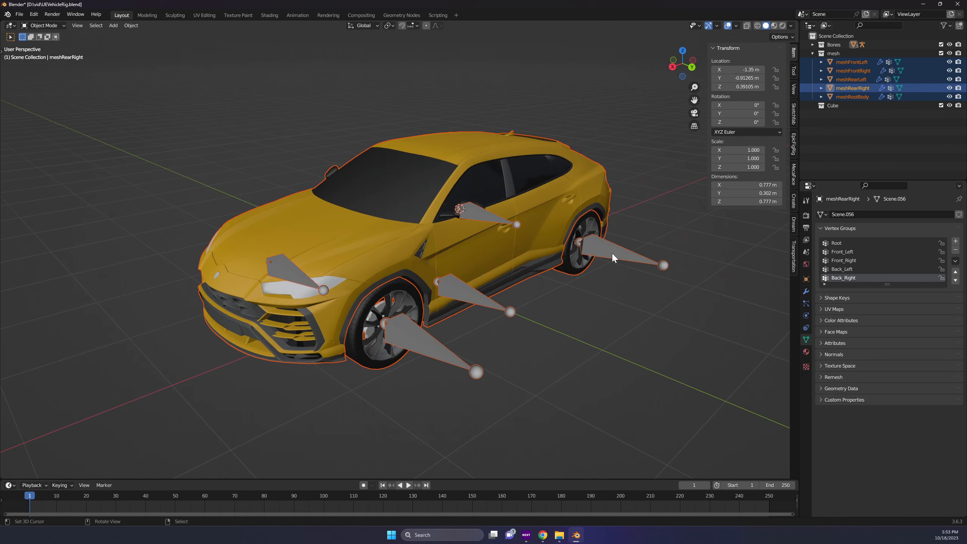
{"action": "middle_click_drag", "start_coordinate": [468, 282], "coordinate": [294, 273]}
{"action": "middle_click_drag", "start_coordinate": [450, 308], "coordinate": [415, 322]}
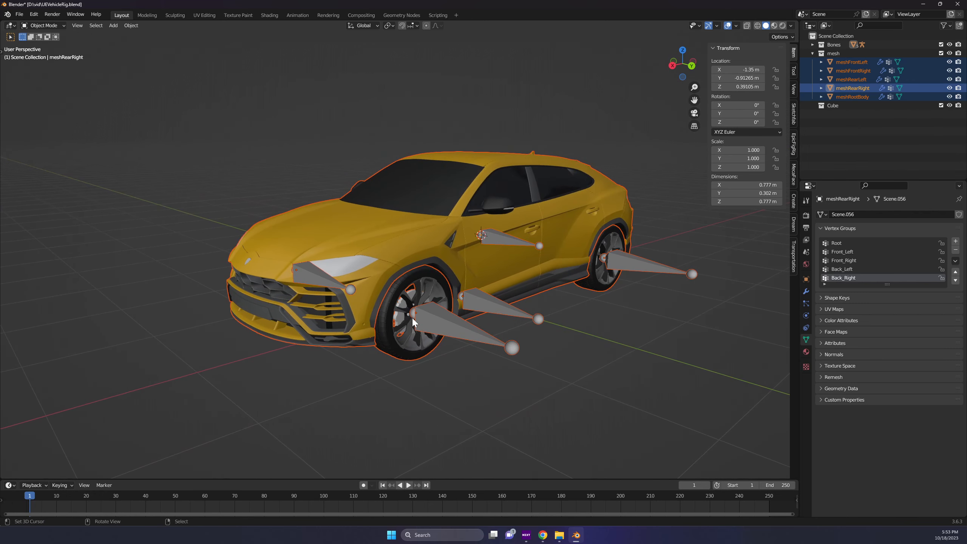
{"action": "left_click", "coordinate": [19, 14]}
{"action": "mouse_move", "coordinate": [55, 141]}
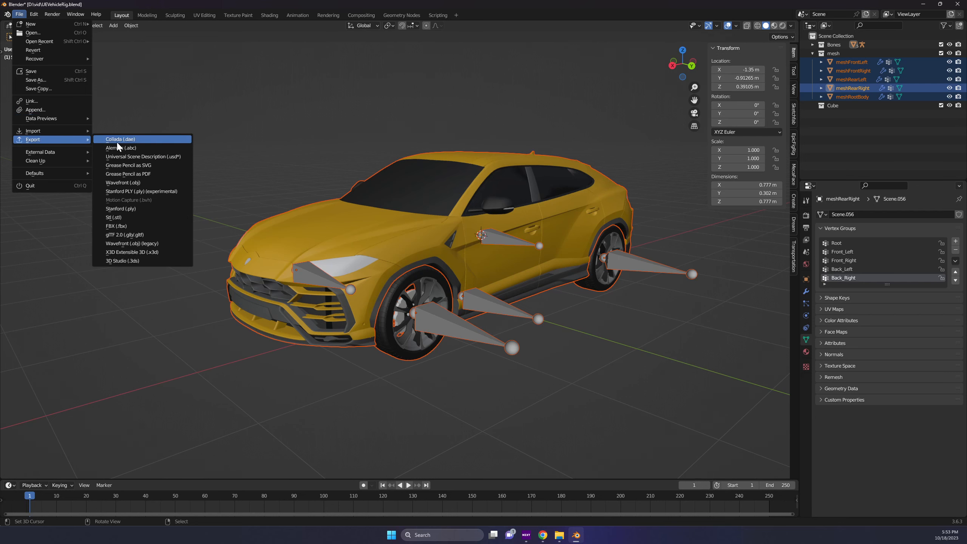
{"action": "left_click", "coordinate": [148, 230]}
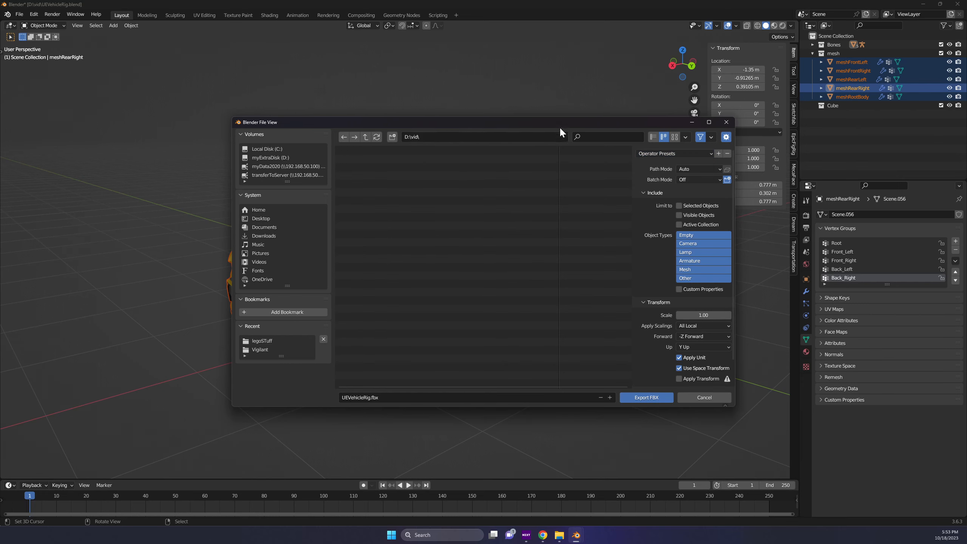
{"action": "left_click_drag", "start_coordinate": [559, 126], "coordinate": [552, 123]}
{"action": "left_click", "coordinate": [658, 153]}
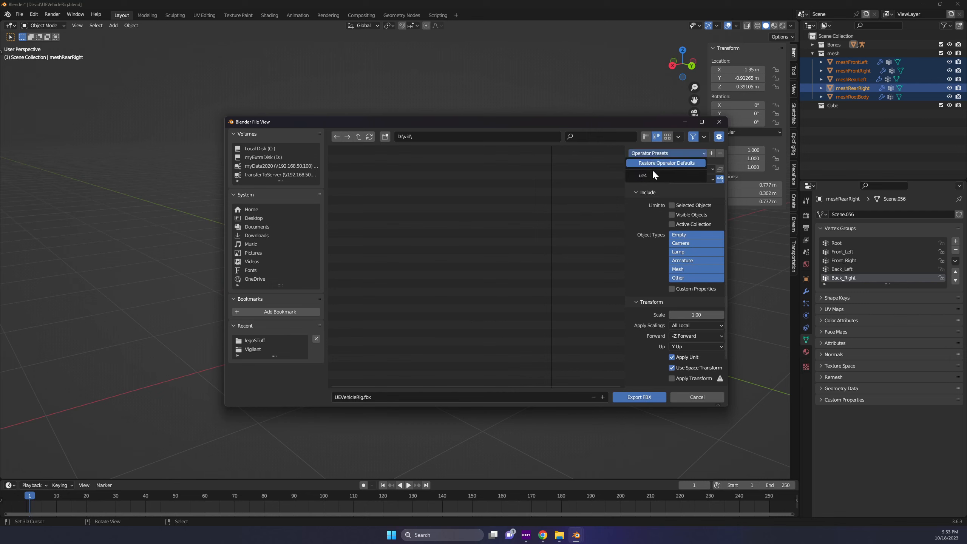
{"action": "left_click", "coordinate": [648, 181]}
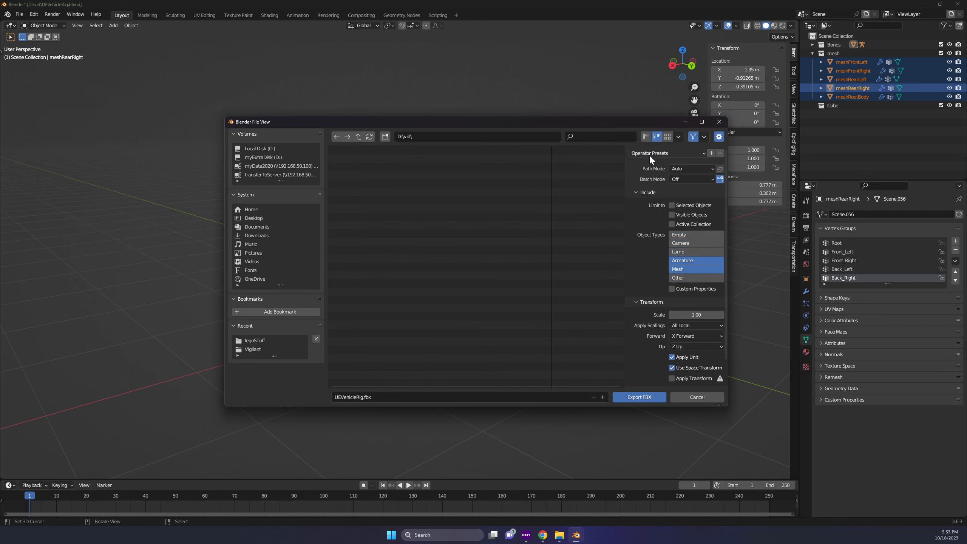
{"action": "scroll", "coordinate": [643, 277], "scroll_direction": "down", "scroll_amount": 2}
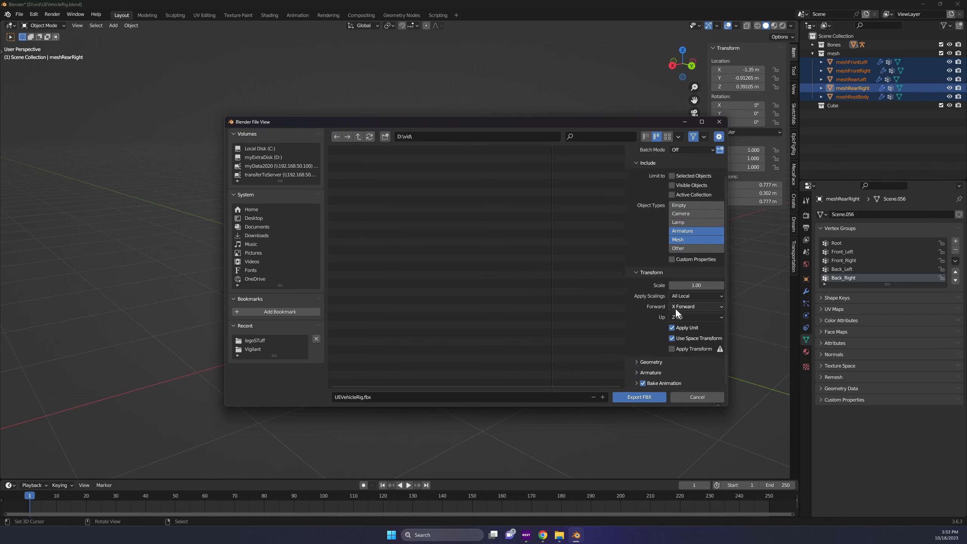
{"action": "left_click", "coordinate": [642, 382]}
{"action": "left_click", "coordinate": [719, 122]}
Select the car body mesh and all four wheel meshes, leaving the armature out of the selection.
{"action": "middle_click_drag", "start_coordinate": [588, 367], "coordinate": [520, 365]}
{"action": "left_click", "coordinate": [456, 259]}
{"action": "left_click", "coordinate": [371, 284], "text": "shift"}
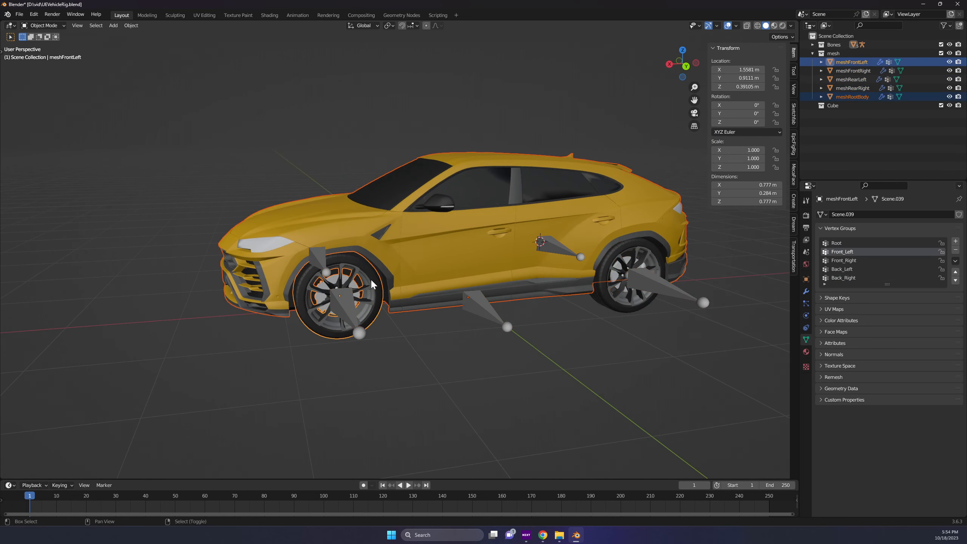
{"action": "left_click", "coordinate": [588, 299], "text": "shift"}
{"action": "middle_click_drag", "start_coordinate": [583, 324], "coordinate": [318, 326]}
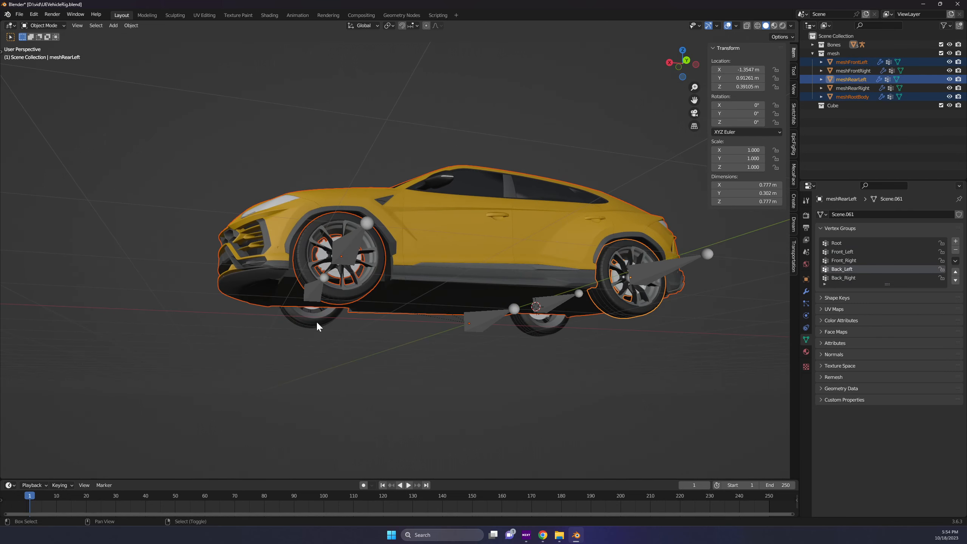
{"action": "left_click", "coordinate": [318, 325], "text": "shift"}
{"action": "left_click", "coordinate": [525, 337], "text": "shift"}
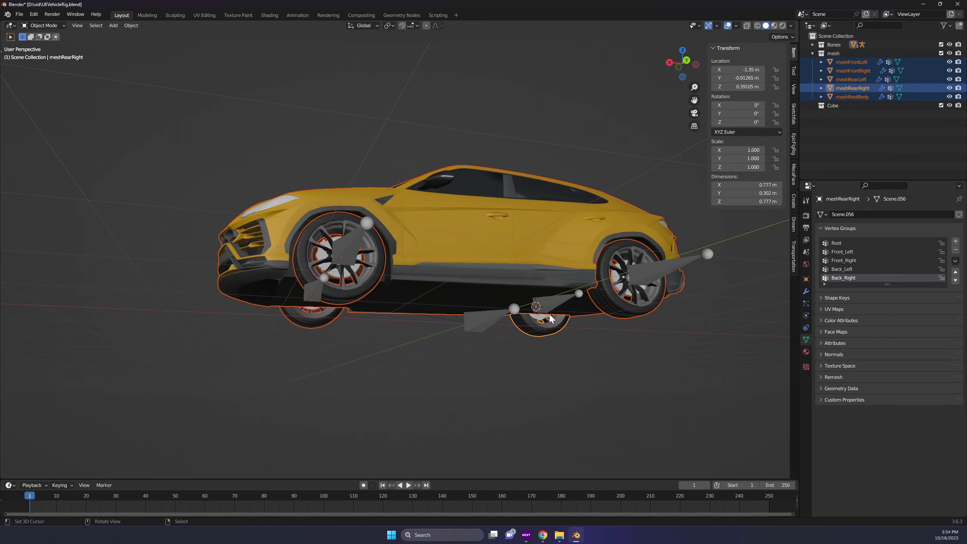
{"action": "middle_click_drag", "start_coordinate": [551, 319], "coordinate": [525, 358]}
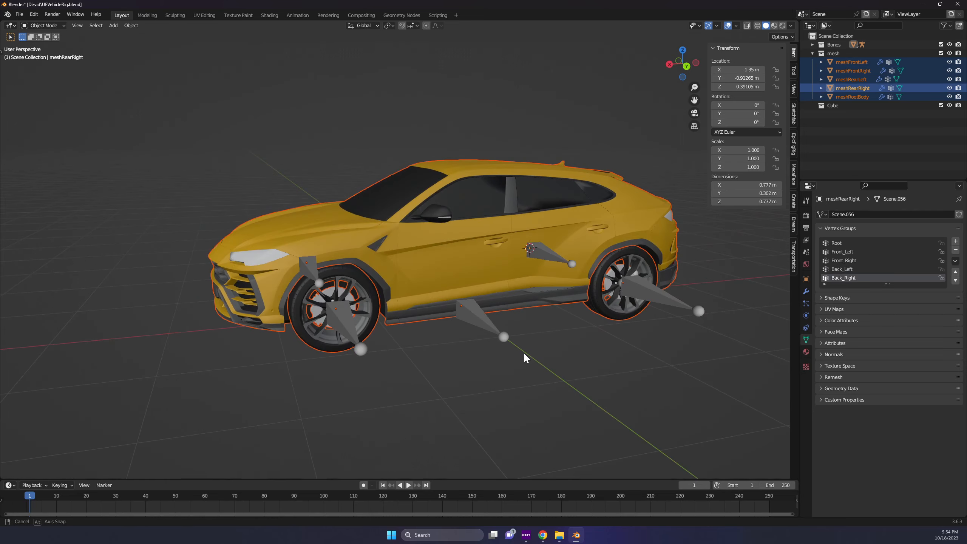
{"action": "key", "text": "s"}
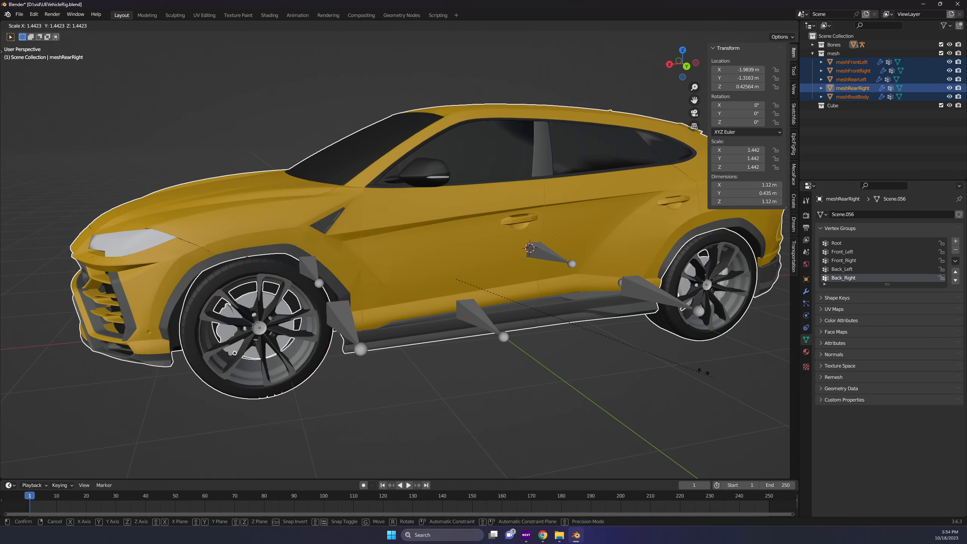
{"action": "right_click", "coordinate": [650, 352]}
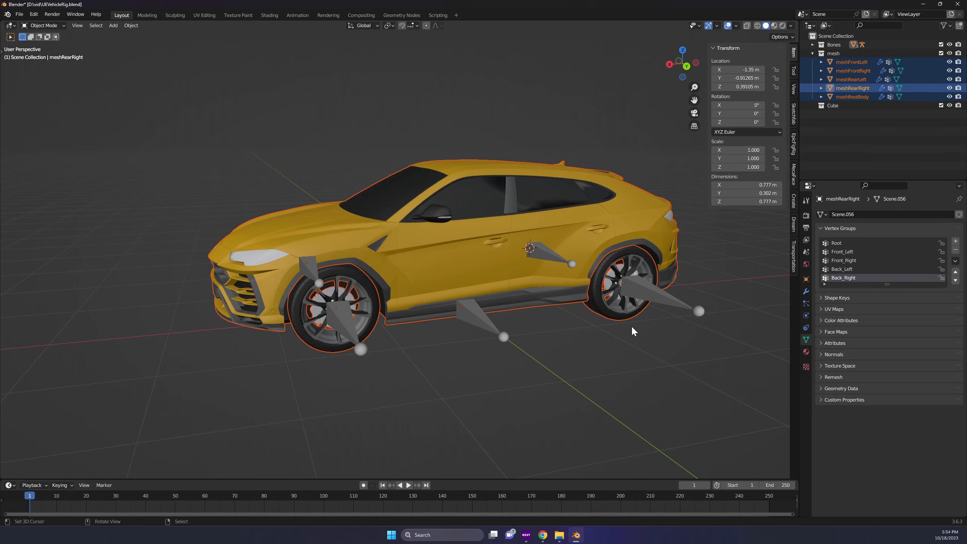
Apply the scale of the selected car body and wheel meshes.
{"action": "key", "text": "ctrl+a"}
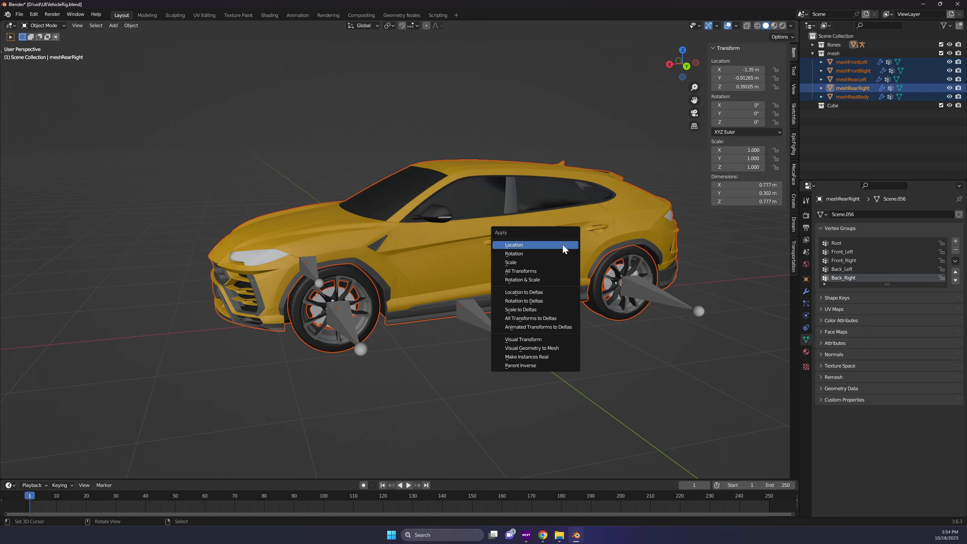
{"action": "left_click", "coordinate": [524, 263]}
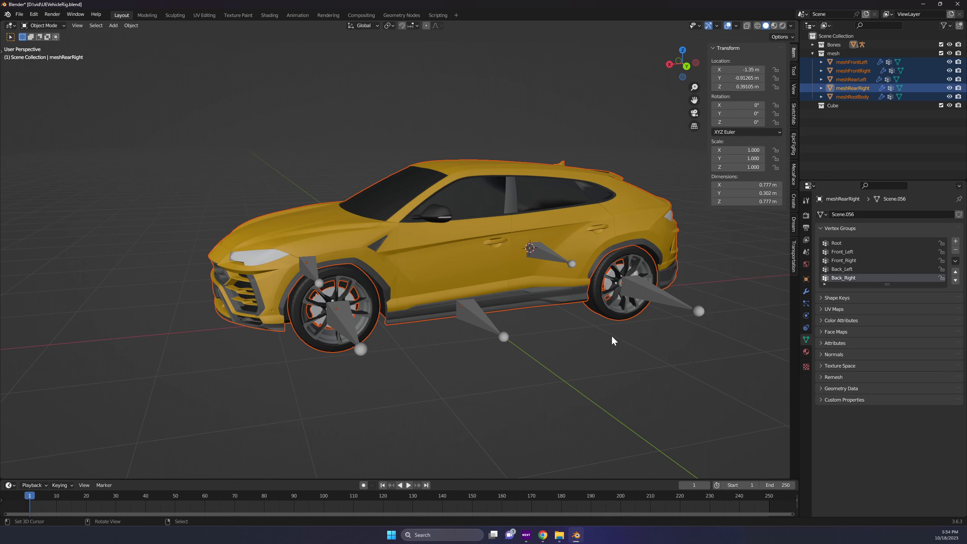
Check the scale values of the car body and the wheel meshes one by one.
{"action": "left_click", "coordinate": [610, 230]}
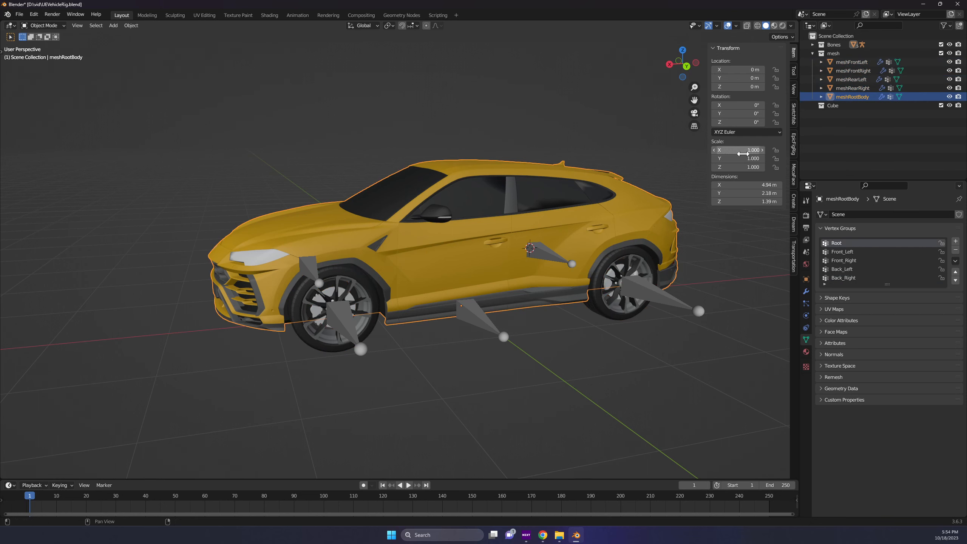
{"action": "left_click", "coordinate": [643, 269]}
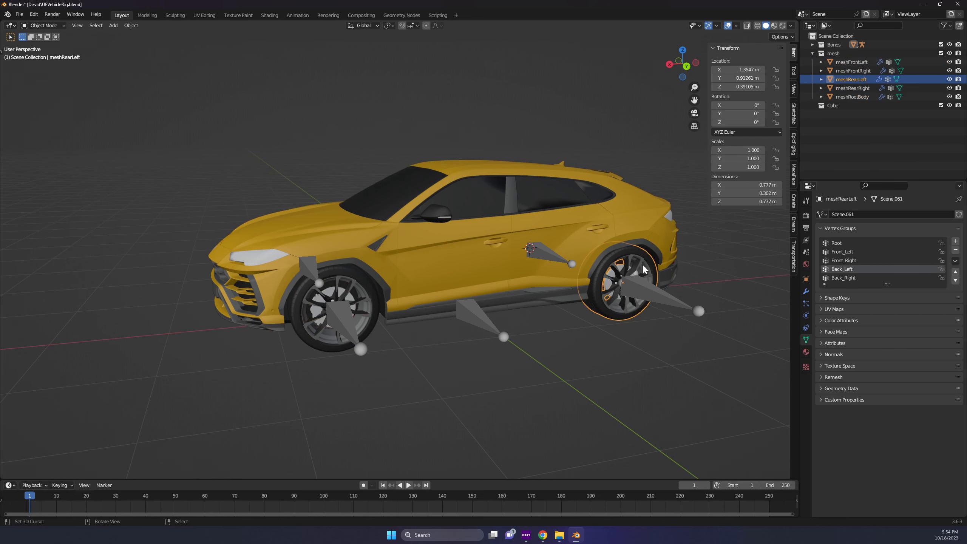
{"action": "right_click", "coordinate": [373, 308]}
{"action": "middle_click_drag", "start_coordinate": [436, 383], "coordinate": [426, 350]}
{"action": "right_click", "coordinate": [340, 377]}
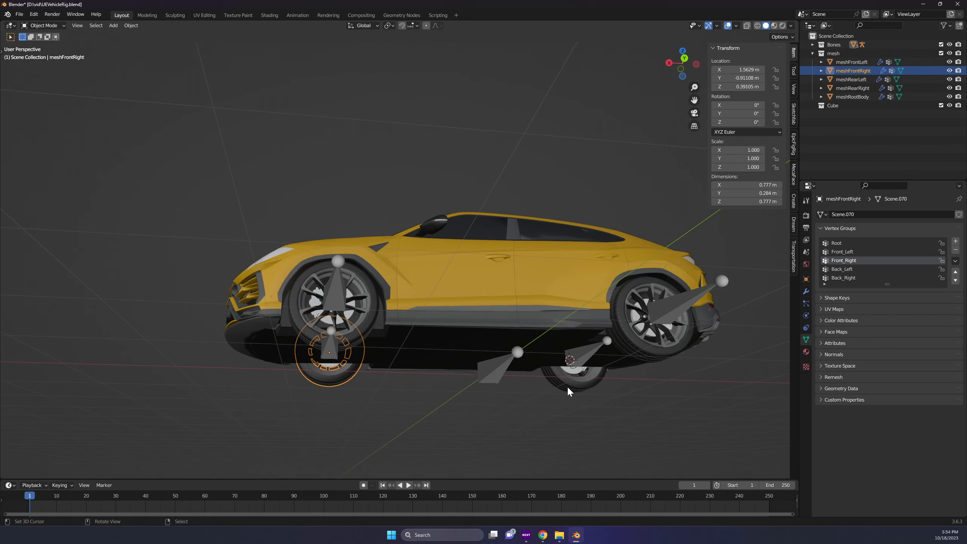
{"action": "right_click", "coordinate": [568, 392]}
{"action": "middle_click_drag", "start_coordinate": [568, 392], "coordinate": [598, 360]}
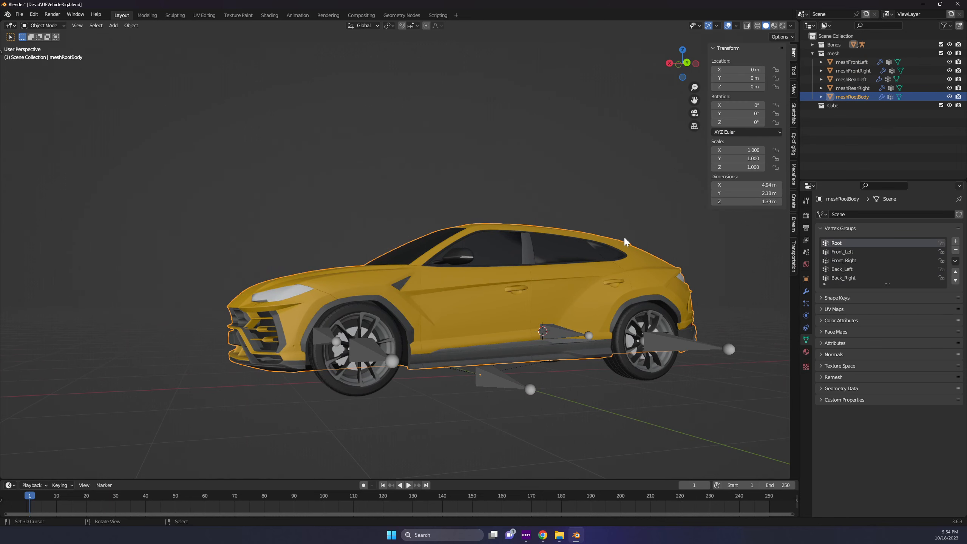
Select all the car meshes and the armature, with the body mesh as the active object.
{"action": "middle_click_drag", "start_coordinate": [625, 241], "coordinate": [569, 265]}
{"action": "key", "text": "a"}
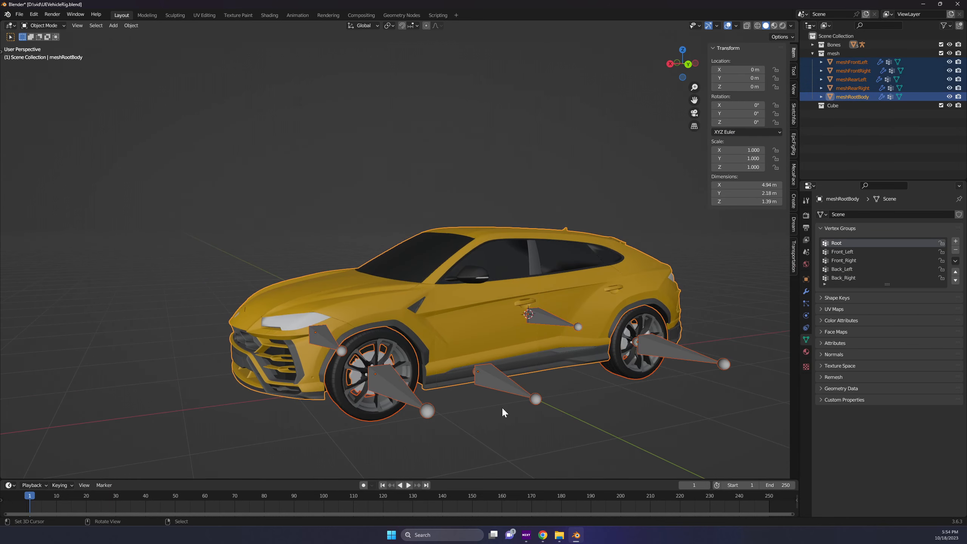
{"action": "middle_click_drag", "start_coordinate": [426, 378], "coordinate": [404, 335], "text": "shift"}
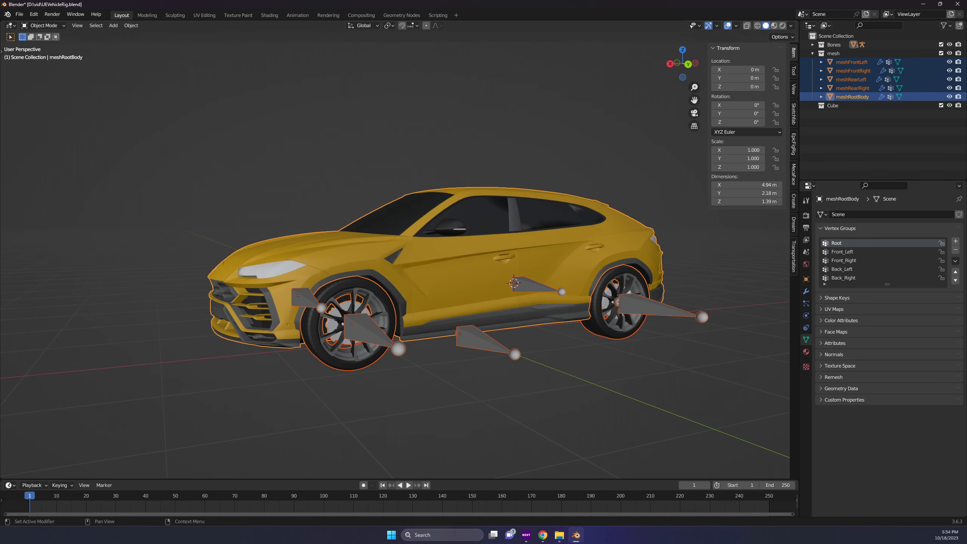
{"action": "middle_click_drag", "start_coordinate": [670, 424], "coordinate": [622, 437]}
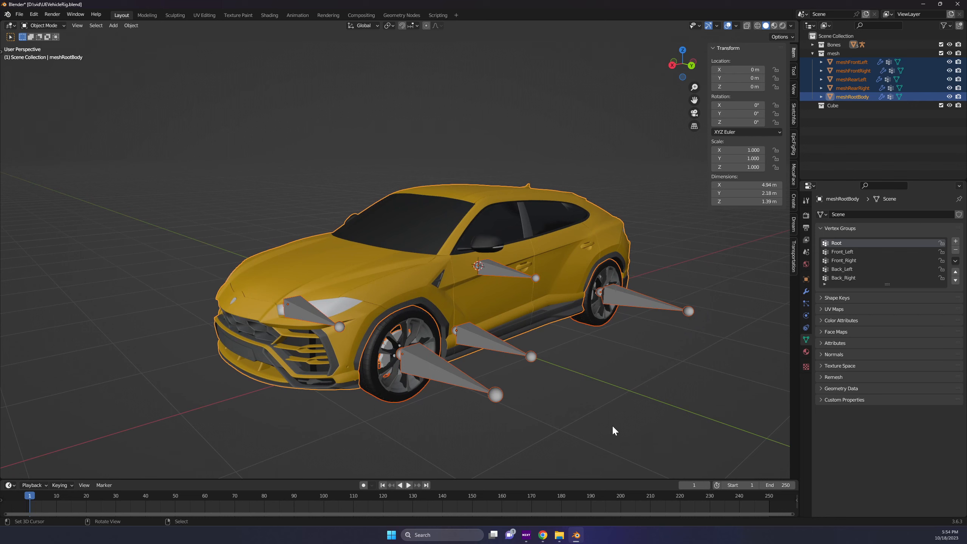